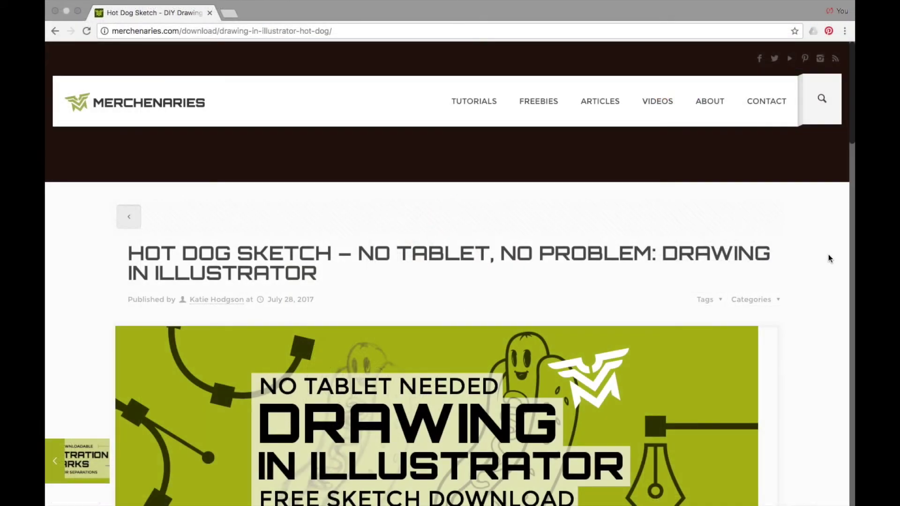
- Download the free Merchenaries HotDog Sketch from the tutorial's web page
scroll(827, 255, down, 5)
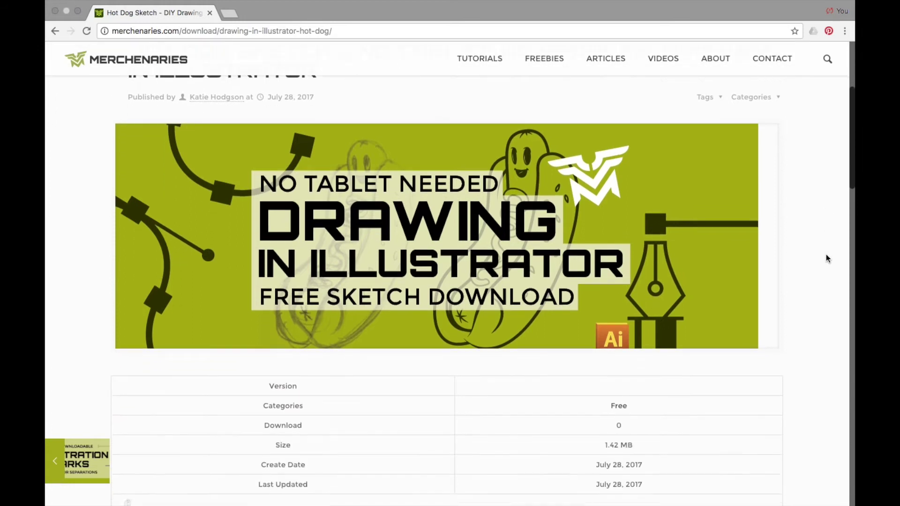
scroll(826, 254, down, 6)
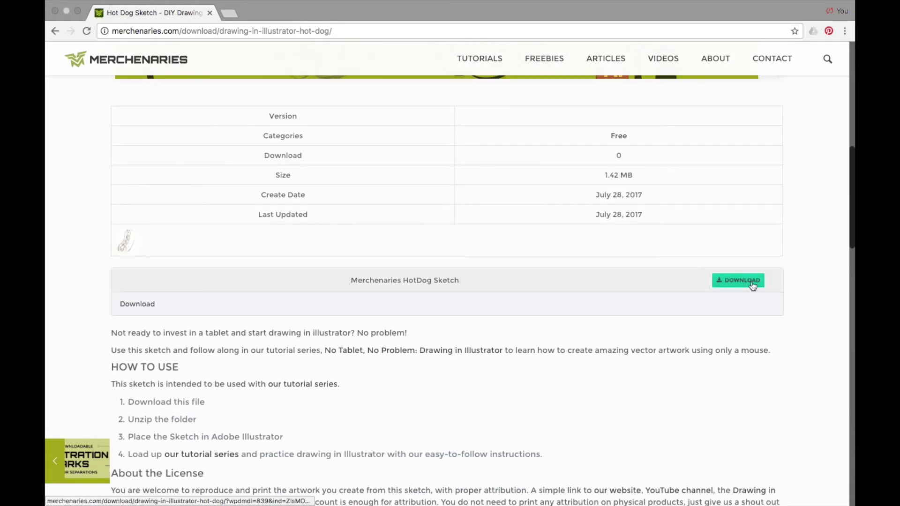
click(753, 282)
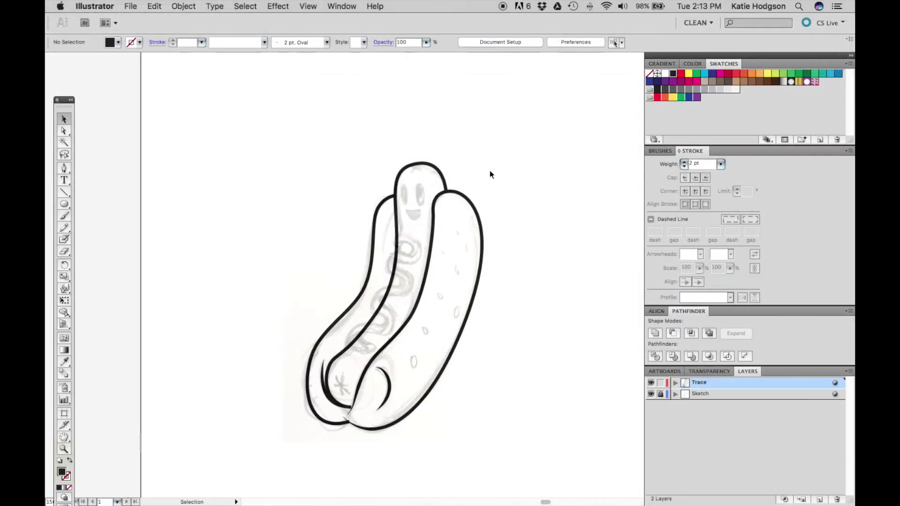
- Draw a closed triangle over the sketched mouth with the Pen tool and swap its stroke and fill to make it solid black
key(super+plus)
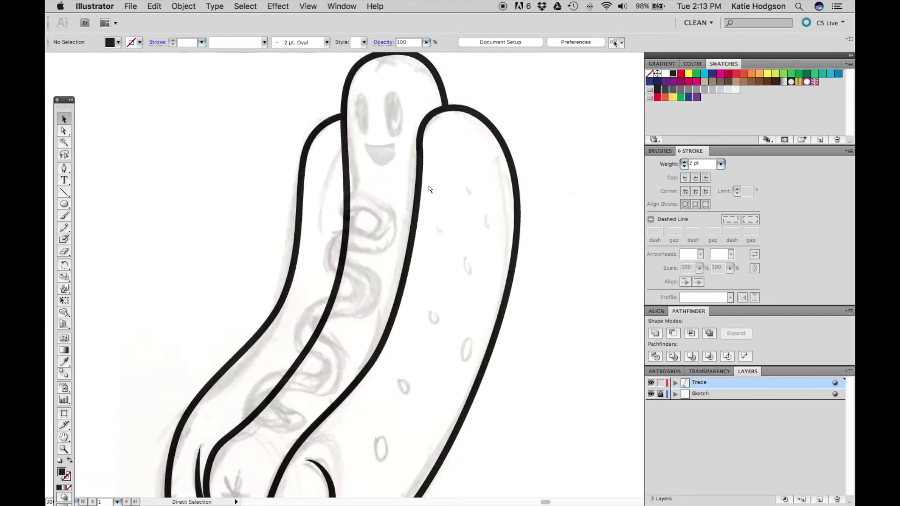
key(super+plus)
key(space)
drag(423, 182, 477, 347)
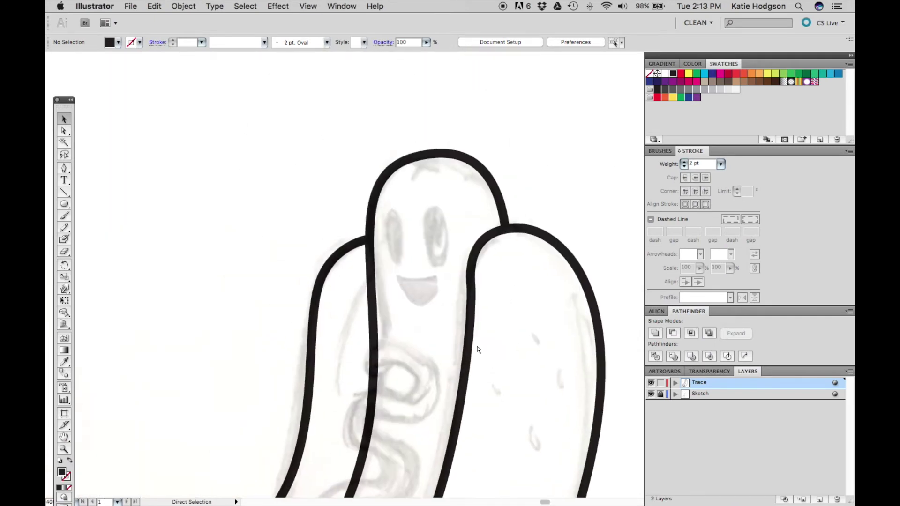
key(super+plus)
key(super+plus)
key(p)
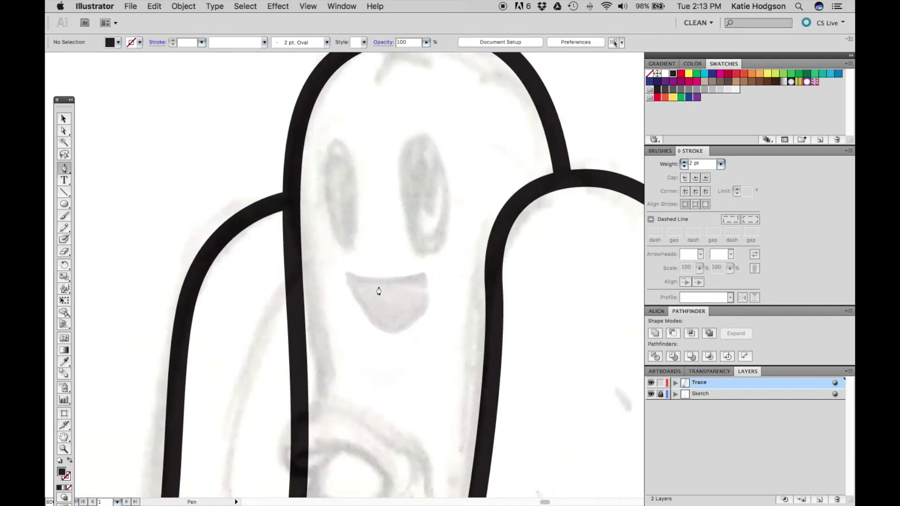
click(347, 275)
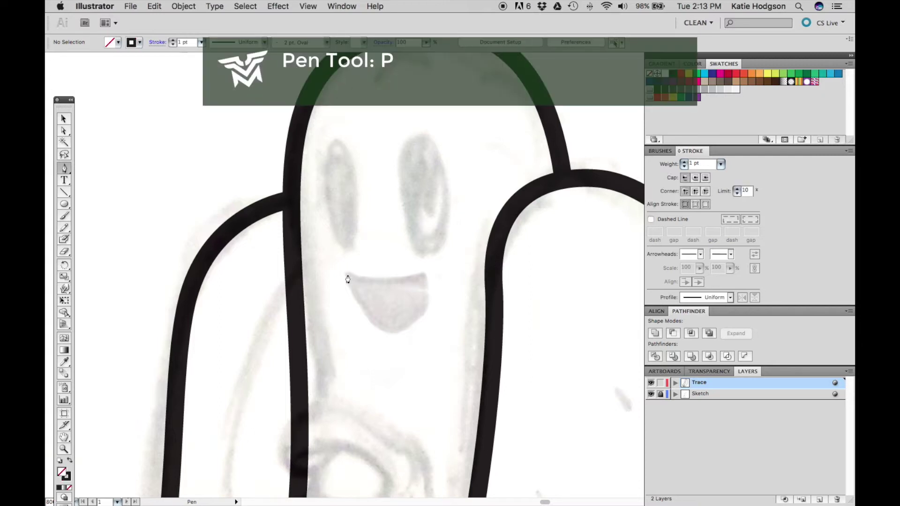
click(424, 276)
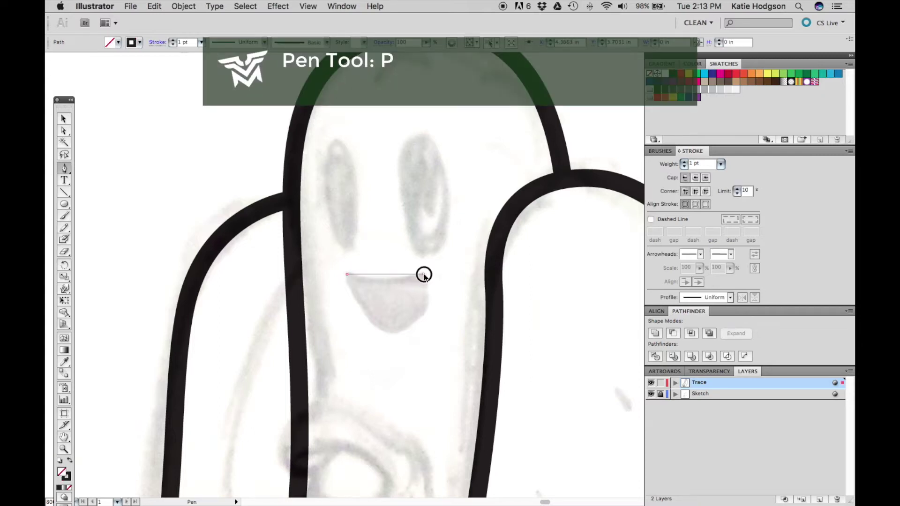
click(388, 330)
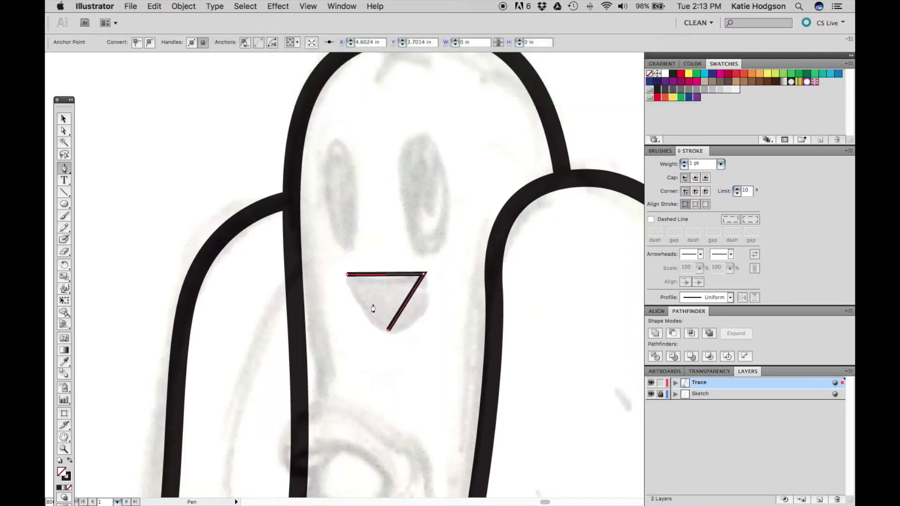
click(346, 276)
key(shift+x)
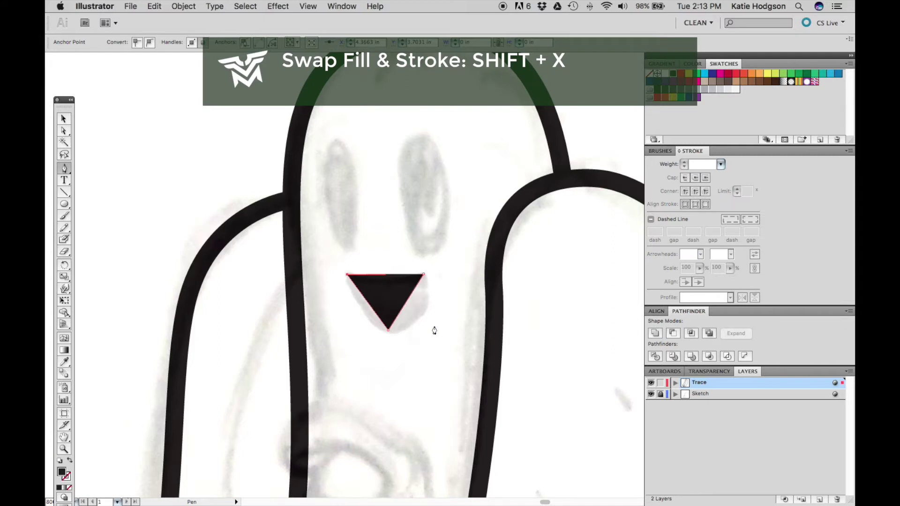
- Round the mouth's bottom point and bow its upper edge with Convert Anchor Point, keeping the right corner sharp
key(shift+c)
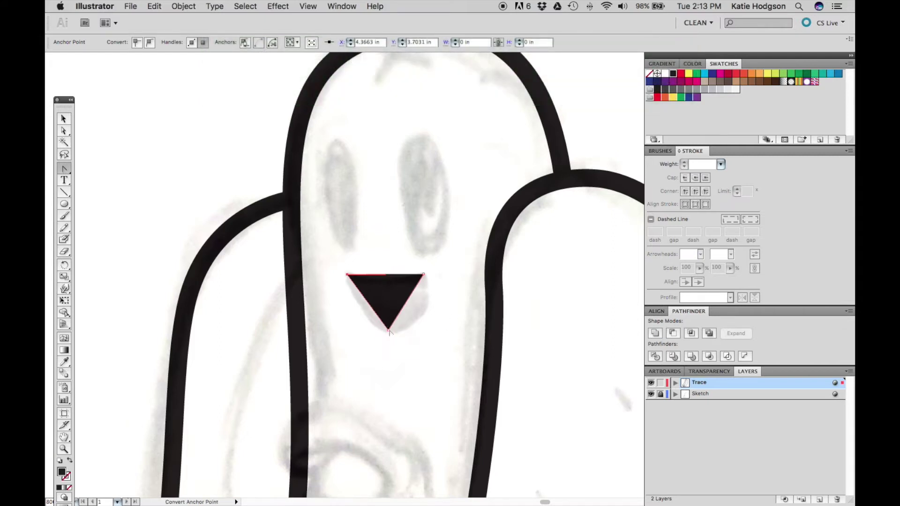
drag(388, 330, 358, 331)
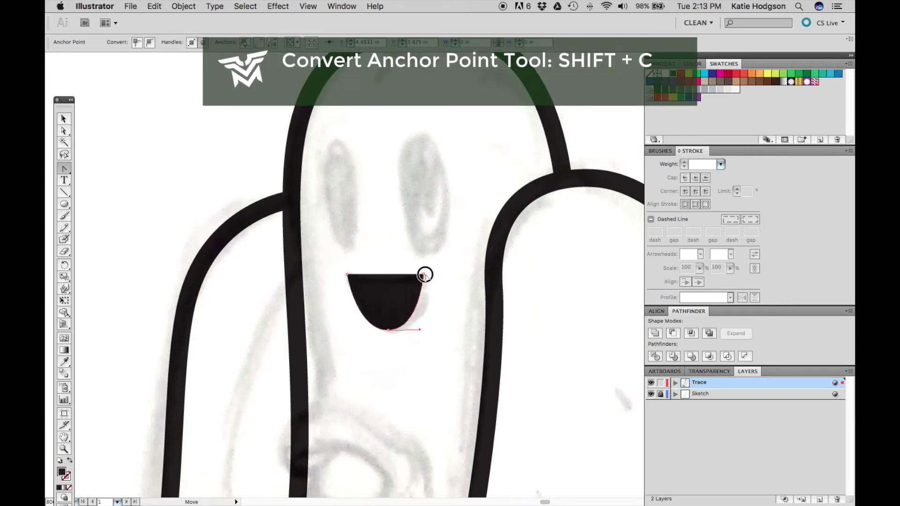
drag(424, 273, 467, 263)
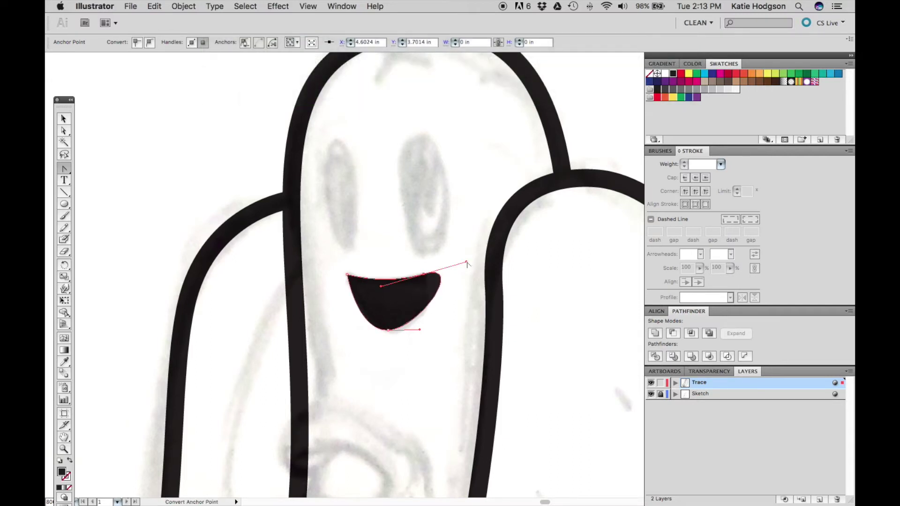
key(super+z)
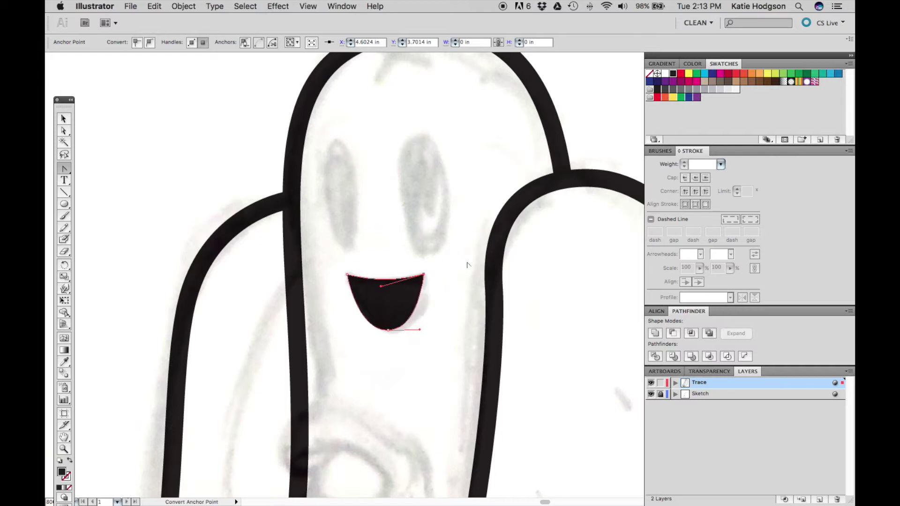
- Adjust the mouth's right corner and curve handles with Direct Selection so the shape matches the sketch
key(a)
drag(380, 286, 380, 294)
drag(425, 278, 430, 271)
drag(419, 333, 434, 335)
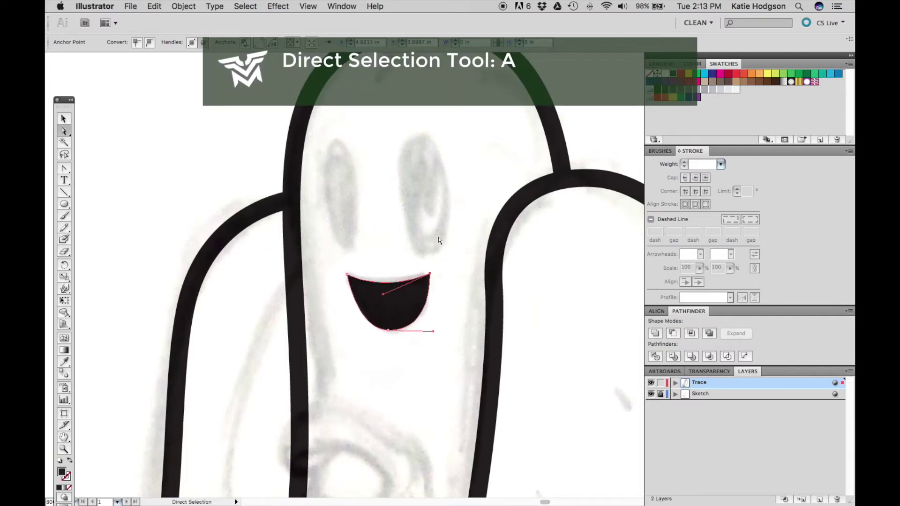
key(v)
click(448, 217)
- Draw black ellipses over the sketched eyes, right about 0.12 × 0.35 in and left about 0.09 × 0.31 in, and nudge the left one into place
drag(464, 212, 443, 227)
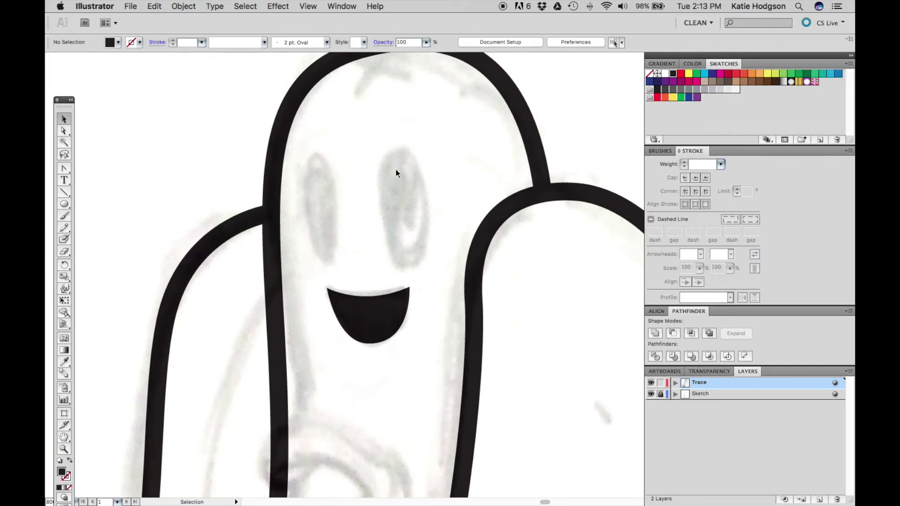
drag(64, 207, 148, 229)
drag(386, 149, 423, 263)
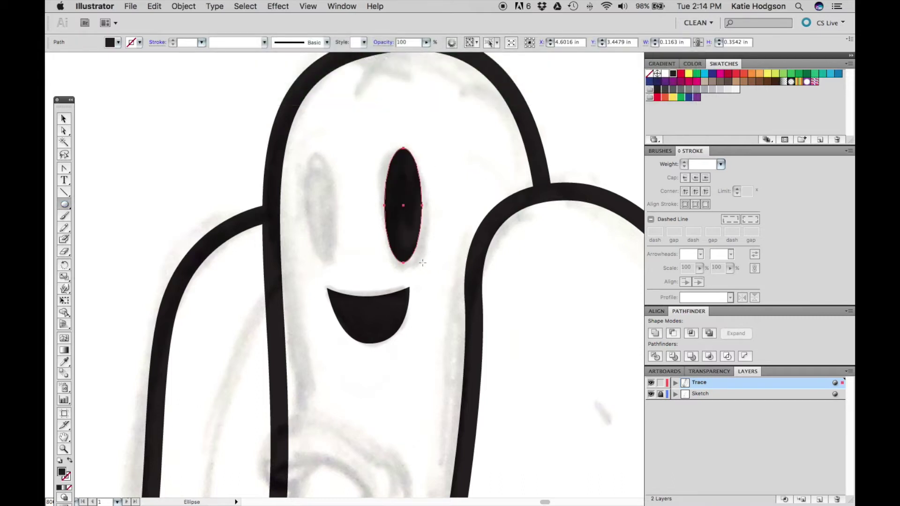
drag(311, 156, 338, 256)
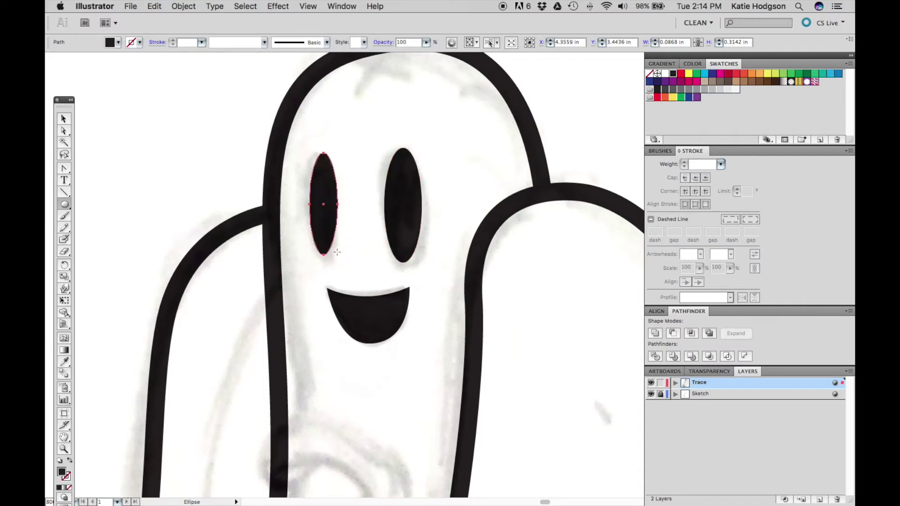
key(v)
drag(318, 201, 322, 209)
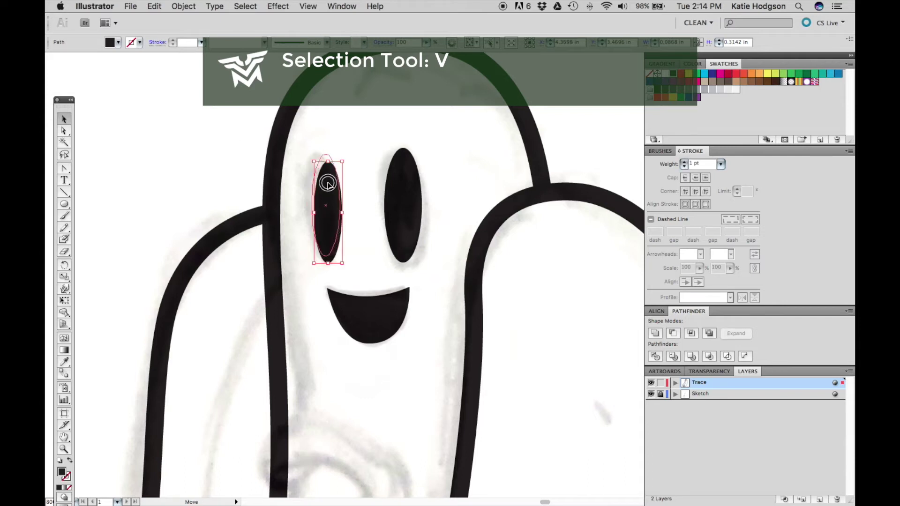
click(364, 151)
- Draw the left crease at the sausage's top end as an unfilled curved Pen path with a 2 pt black stroke
scroll(383, 140, up, 3)
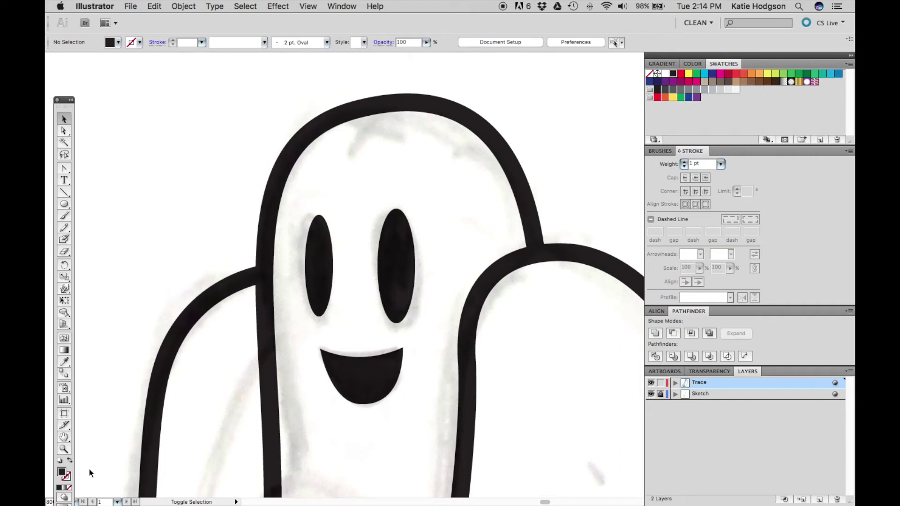
key(shift+x)
key(p)
click(355, 149)
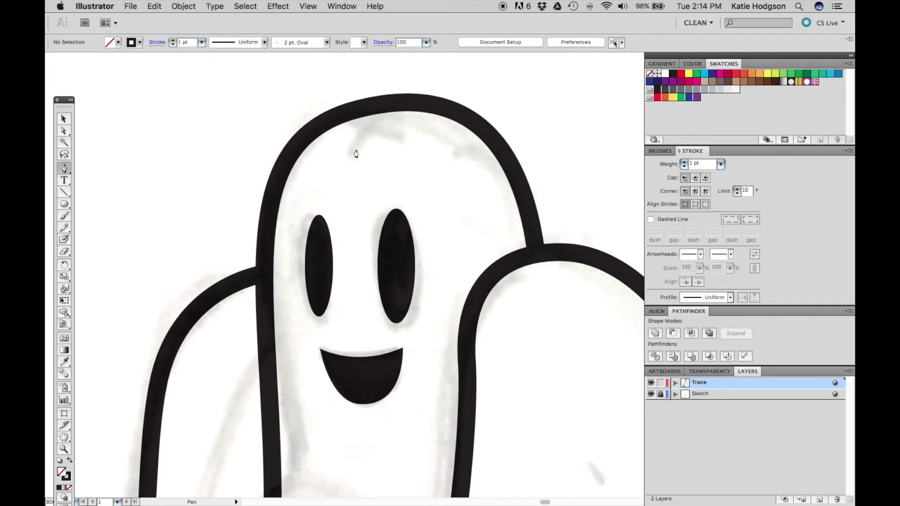
drag(413, 112, 460, 113)
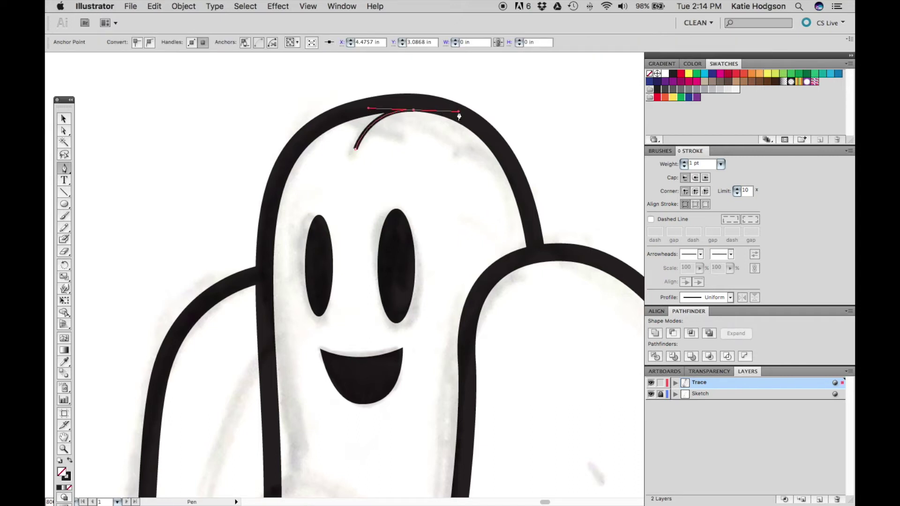
click(685, 162)
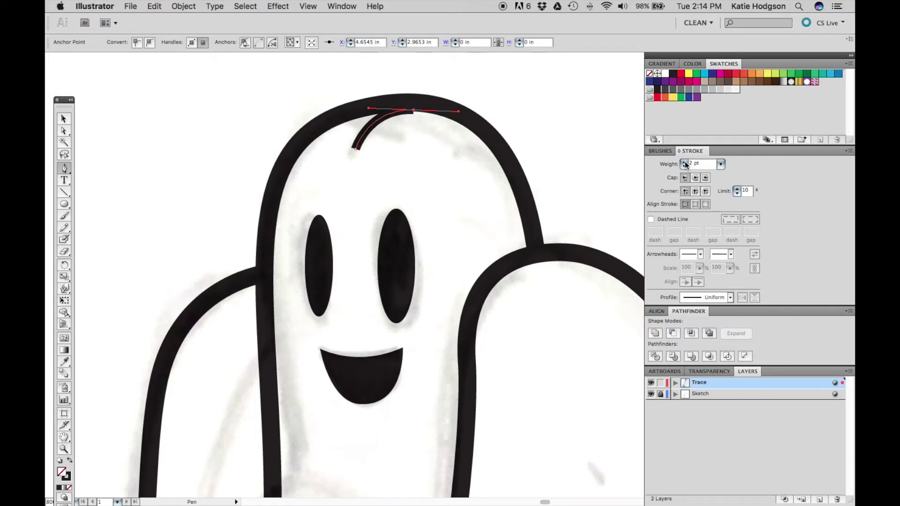
- Move the left crease's upper anchor further into the head outline and apply the stroke profile that tapers at both ends
key(a)
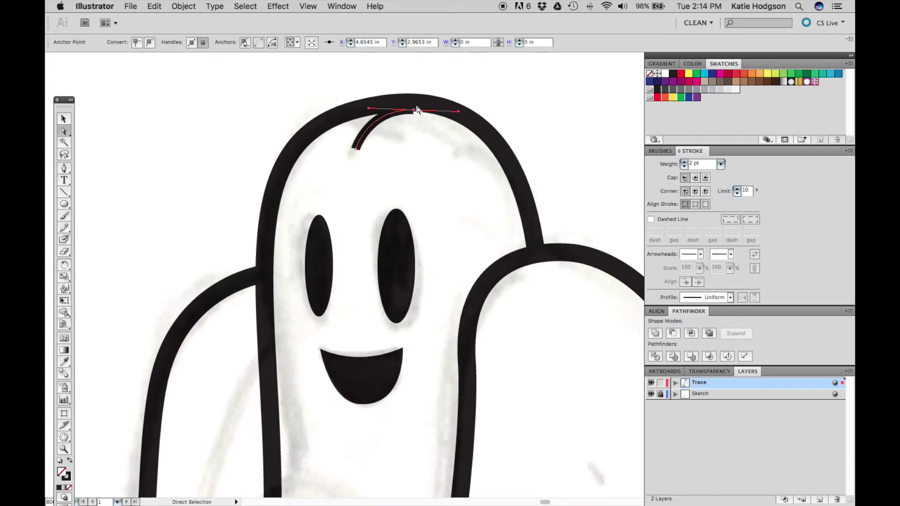
drag(413, 111, 417, 107)
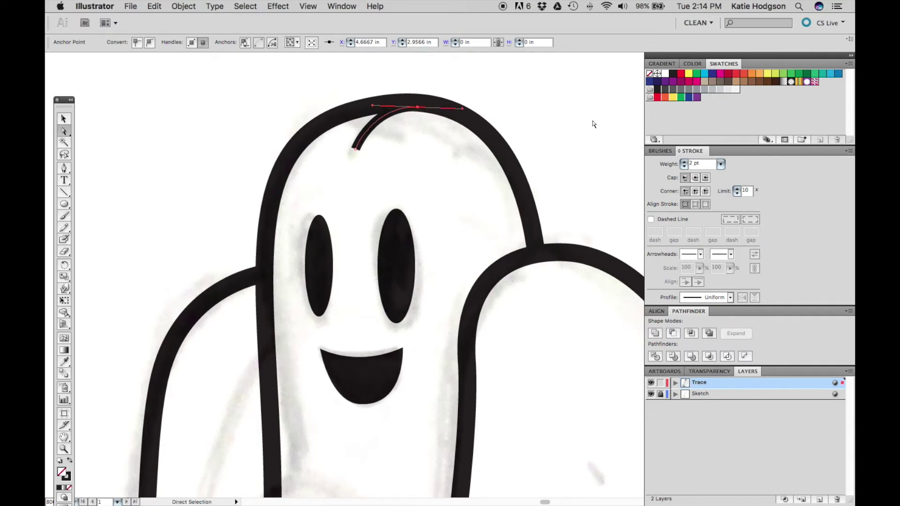
click(731, 299)
click(728, 334)
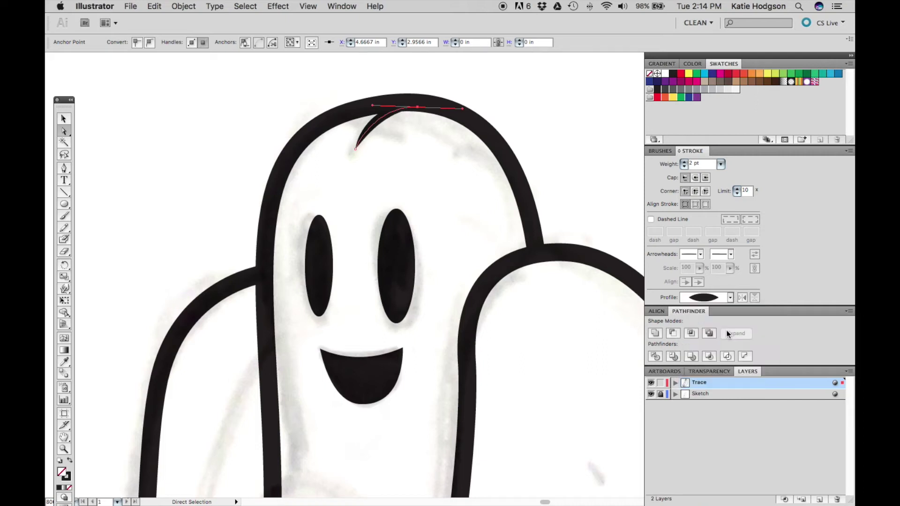
key(v)
- Draw a mirrored curved crease on the right of the sausage's top end, with a 2 pt stroke and the profile tapered at both ends
key(p)
click(430, 133)
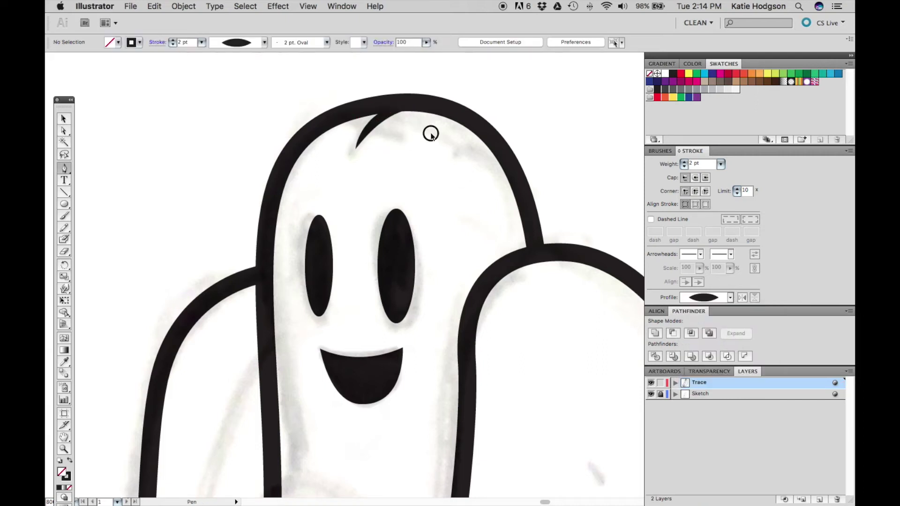
drag(380, 110, 338, 111)
click(684, 162)
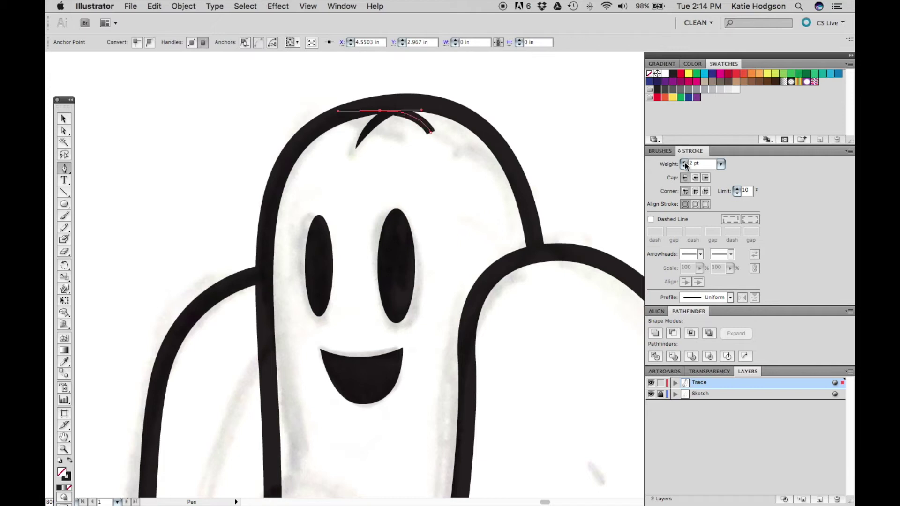
click(731, 298)
click(729, 328)
key(v)
click(421, 164)
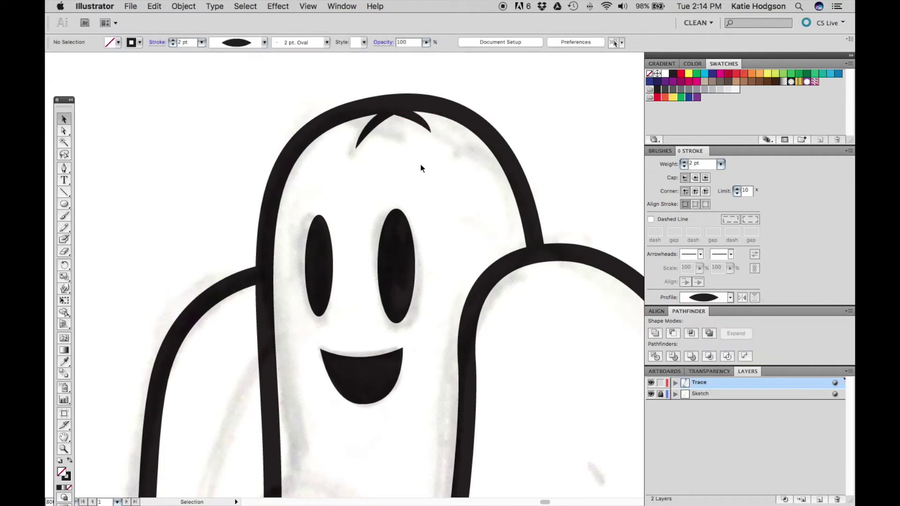
- Add a short middle crease between the two curved ones, with a 2 pt stroke and the profile tapered at both ends
key(p)
click(399, 136)
mouse_move(395, 110)
mouse_down()
mouse_move(390, 102)
mouse_move(417, 104)
mouse_up()
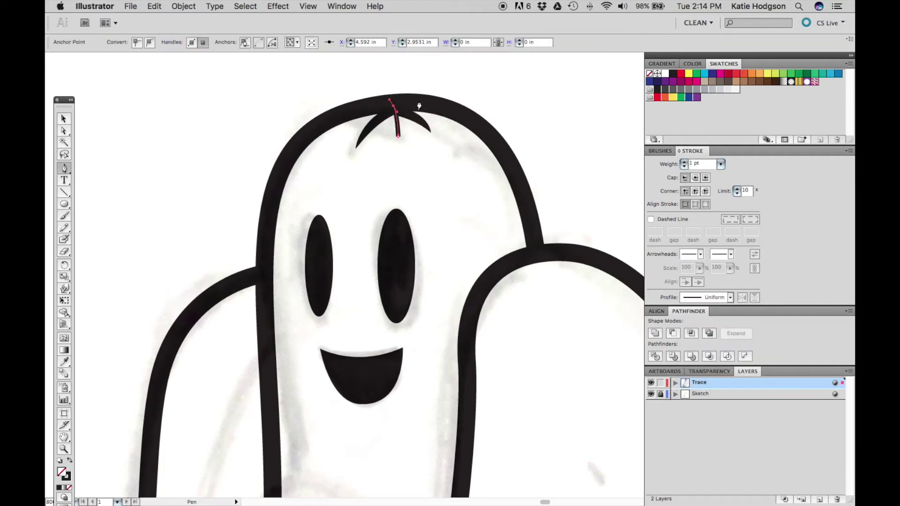
click(684, 162)
click(730, 298)
click(728, 334)
key(v)
click(596, 159)
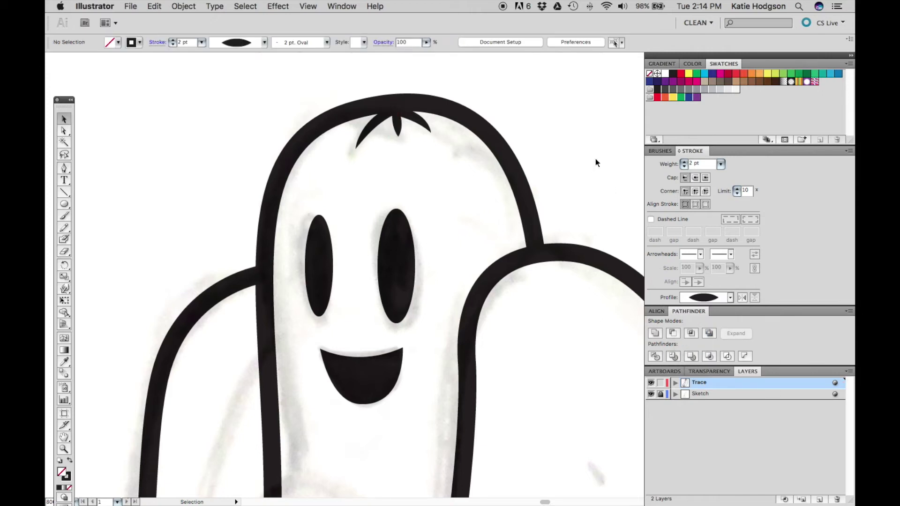
- Draw a slightly curved upright Pen line over the star mark at the sausage's lower end, with a 3 pt stroke and profile tapered at both ends
key(super+minus)
key(super+minus)
key(super+minus)
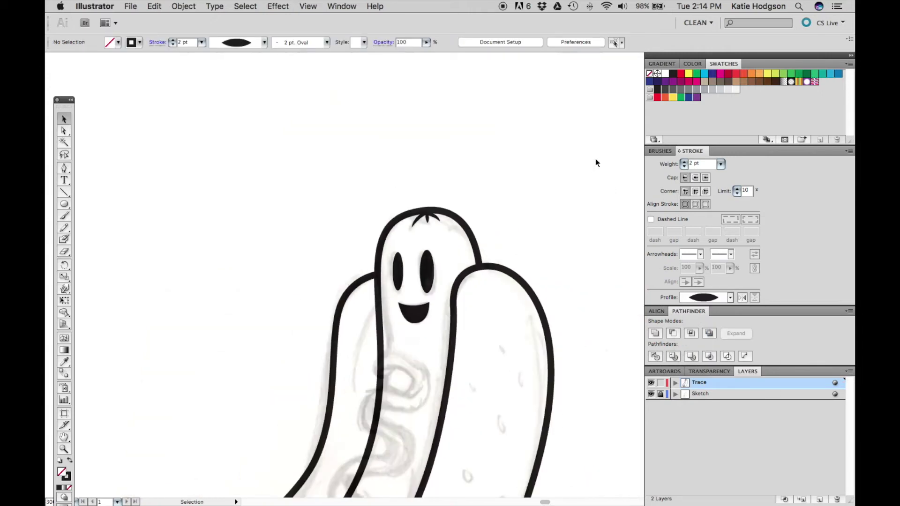
drag(585, 267, 523, 228)
key(super+minus)
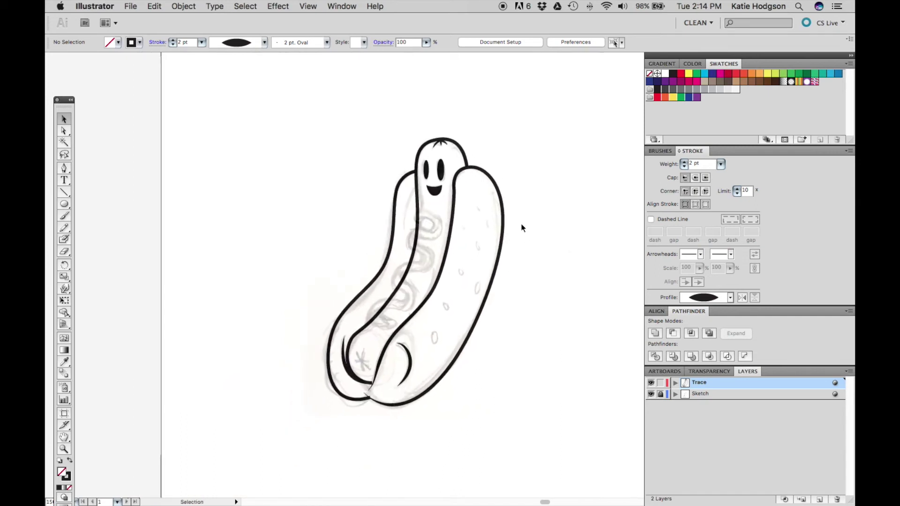
key(super+plus)
key(super+plus)
key(super+plus)
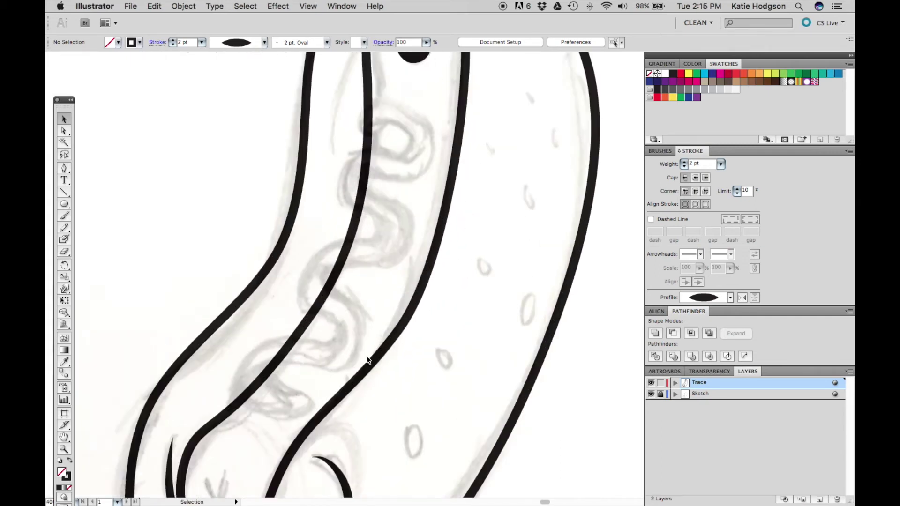
drag(214, 406, 353, 221)
key(super+plus)
drag(353, 312, 380, 276)
key(p)
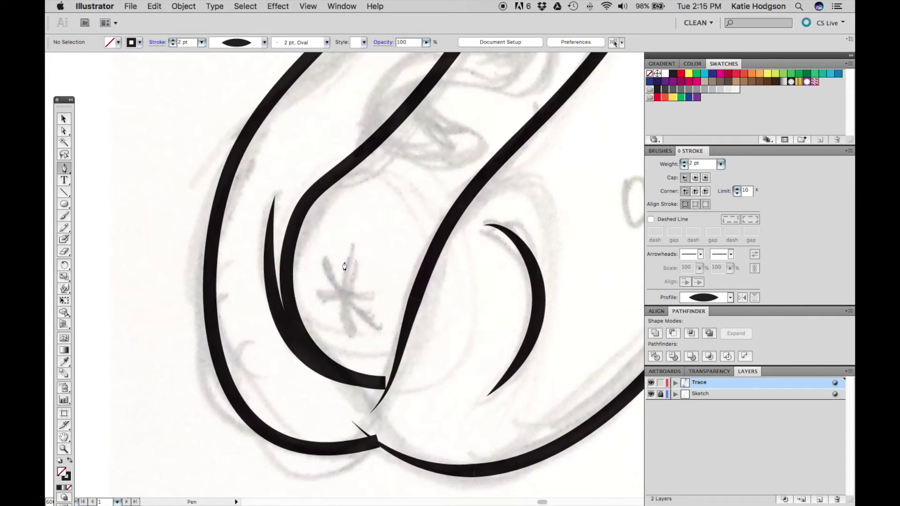
click(353, 247)
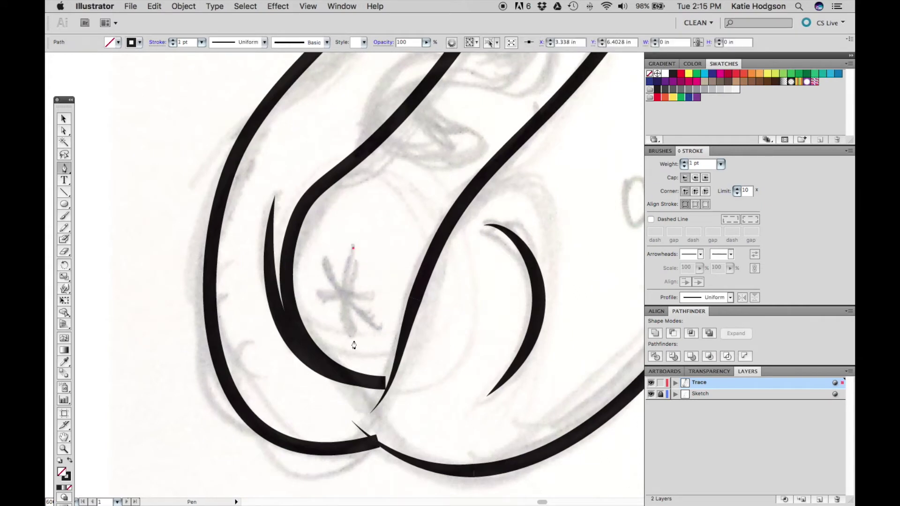
drag(351, 336, 372, 375)
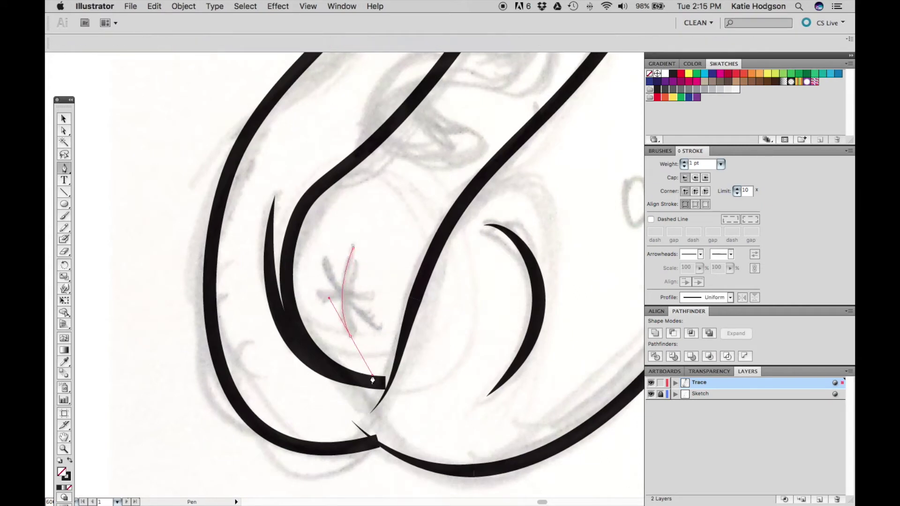
click(684, 162)
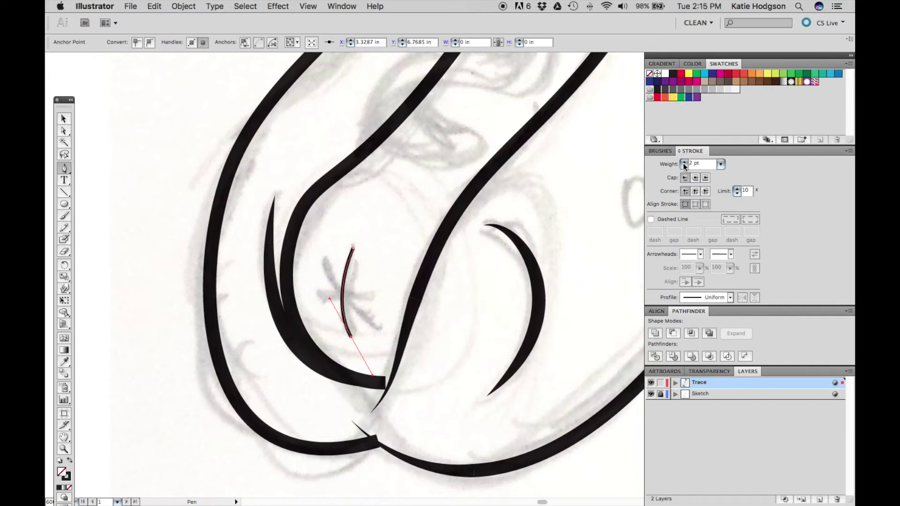
click(685, 163)
click(730, 298)
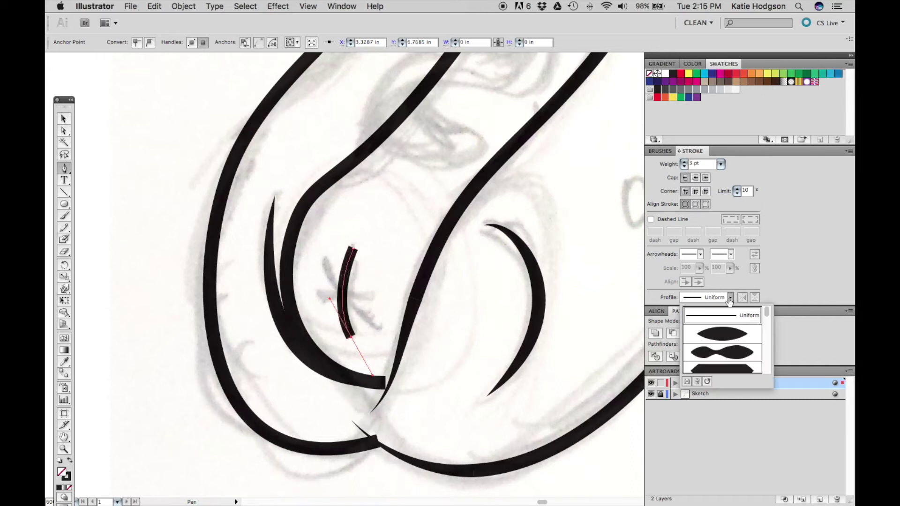
click(722, 333)
super+click(406, 268)
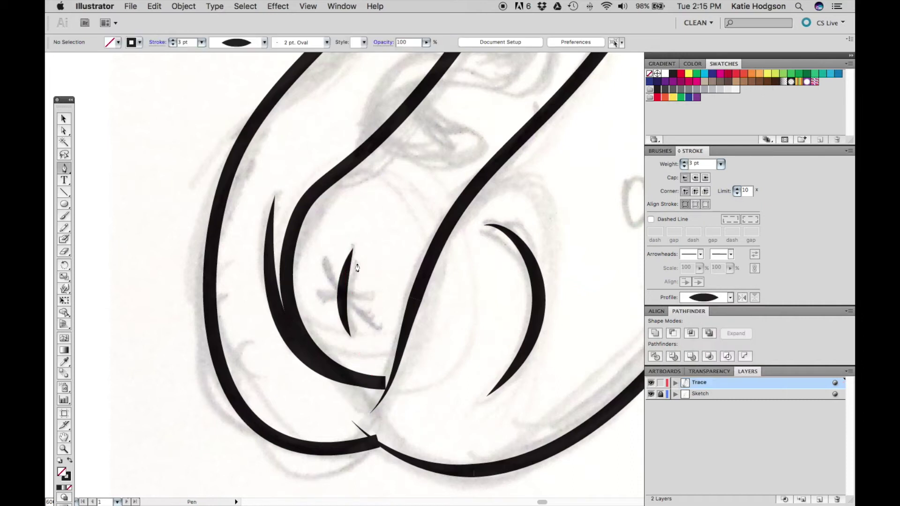
- Add a curved diagonal line across the star mark, with a 3 pt stroke and the profile tapered at both ends
click(323, 260)
drag(376, 326, 411, 336)
click(684, 161)
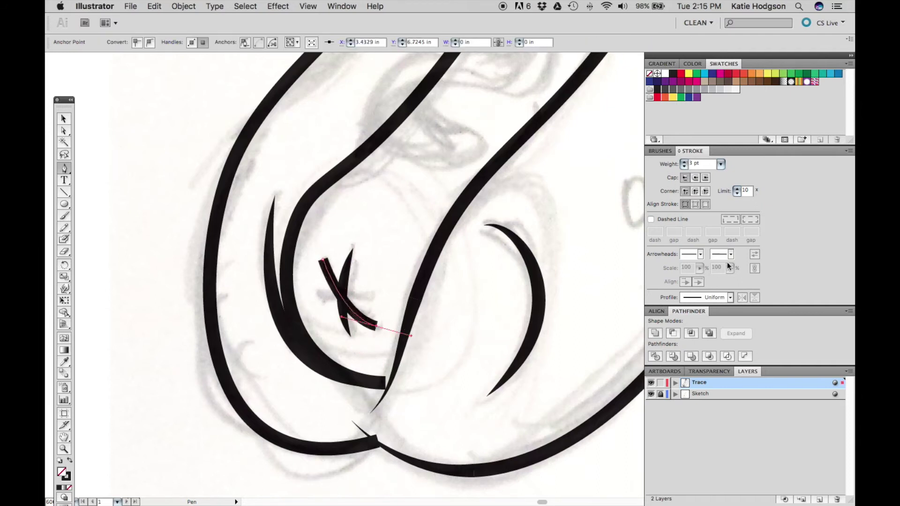
click(730, 298)
click(722, 333)
super+click(450, 303)
- Add a near-horizontal curved line across the star mark, with a 2 pt stroke and the profile tapered at both ends
click(318, 292)
drag(369, 296, 399, 291)
click(684, 161)
click(731, 298)
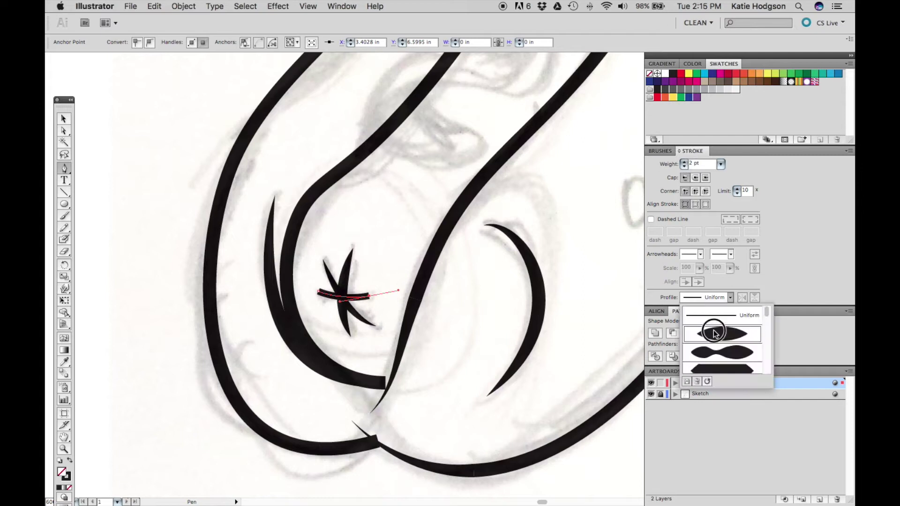
click(722, 333)
super+click(401, 247)
- Move the three star lines together slightly down and to the left, closer to the sausage's lower end
drag(384, 248, 326, 331)
drag(348, 290, 335, 305)
click(379, 267)
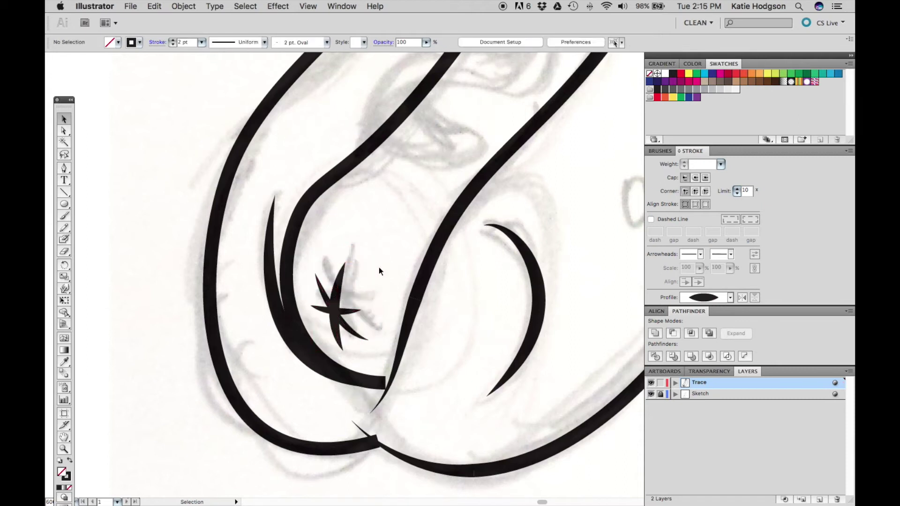
- Set the star's upright line to a 2 pt stroke and nudge the whole star slightly to the right
click(341, 289)
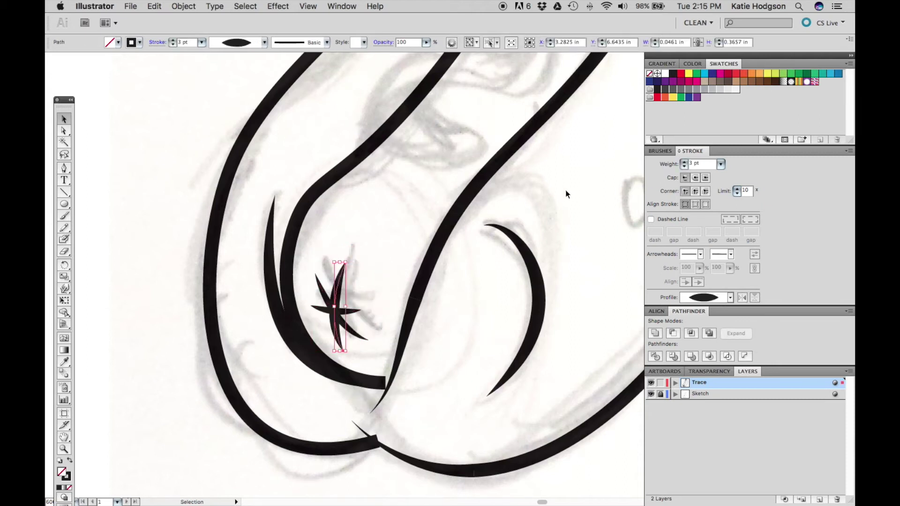
click(686, 166)
drag(370, 262, 322, 333)
key(Right)
key(Right)
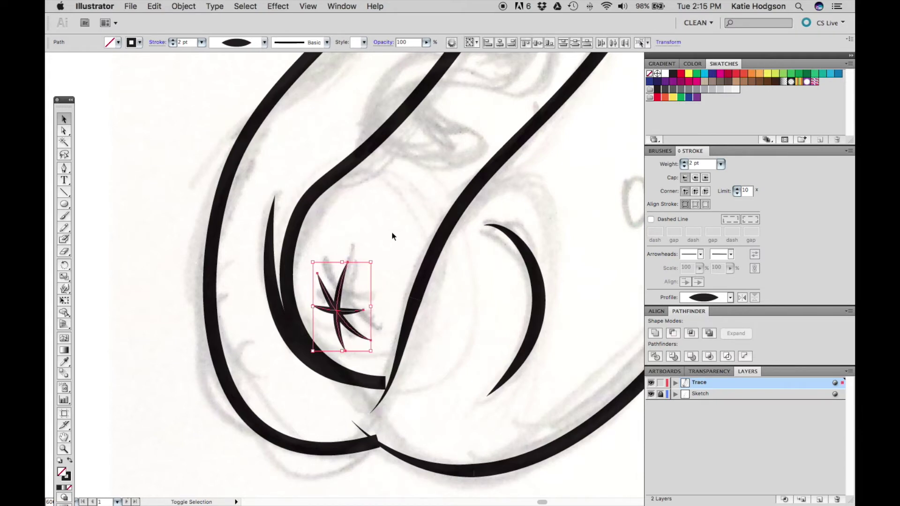
key(Right)
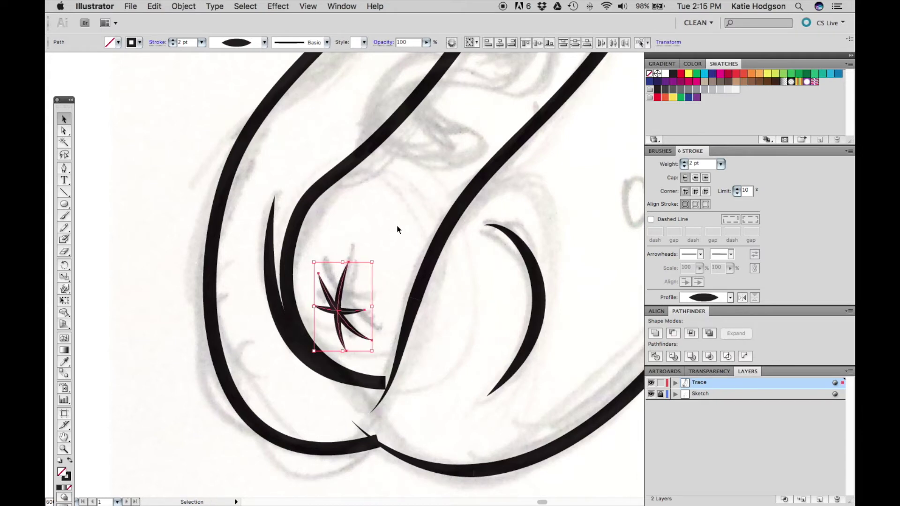
click(397, 230)
- Check the keyboard increment in the general preferences and close them without changes
key(super)
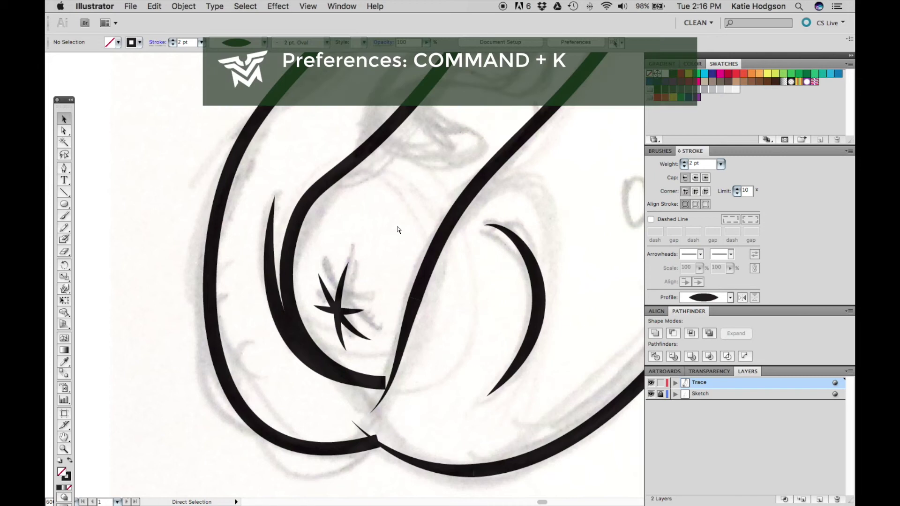
key(super+k)
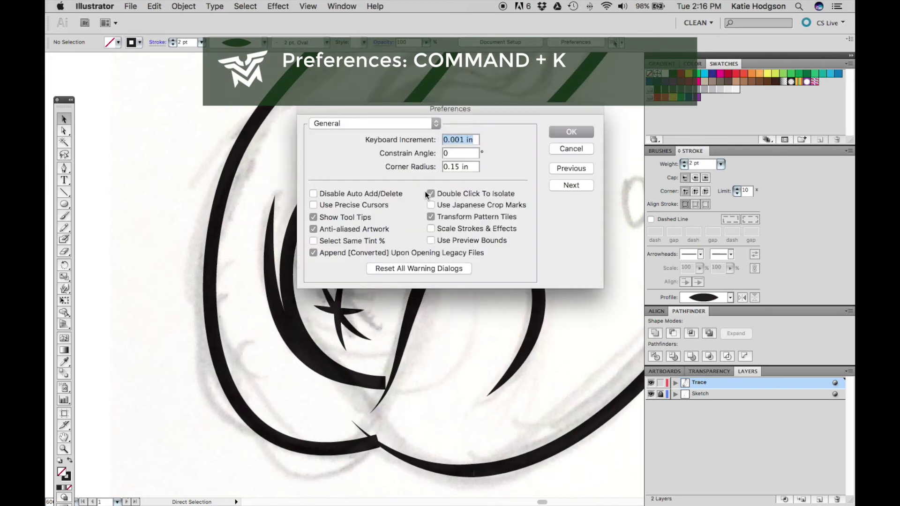
click(470, 140)
click(587, 150)
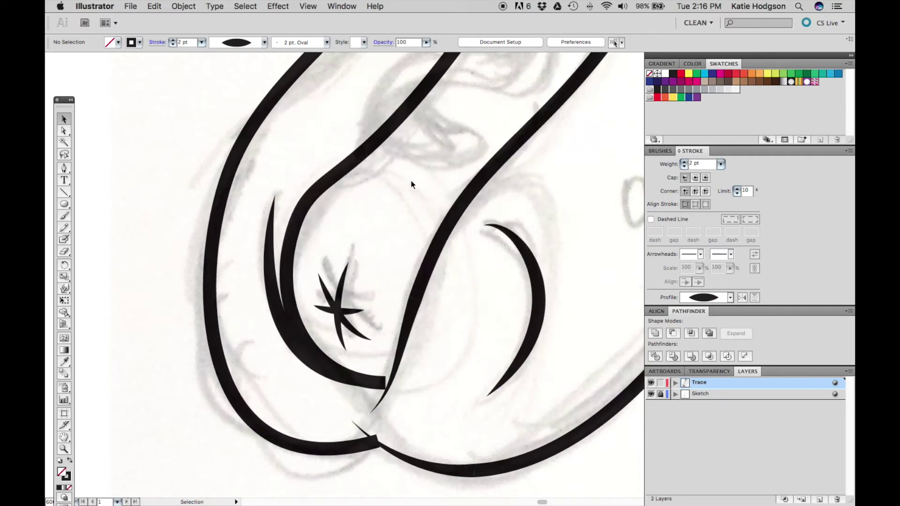
- Recolor the sausage outline's stroke to a light grey so the mustard sketch beneath can be traced
key(super+minus)
key(super+minus)
key(super+minus)
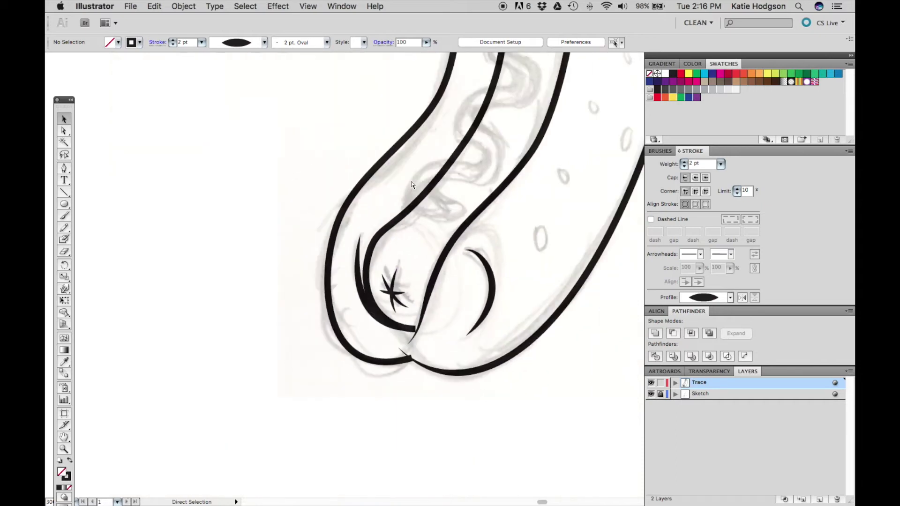
drag(478, 149, 409, 223)
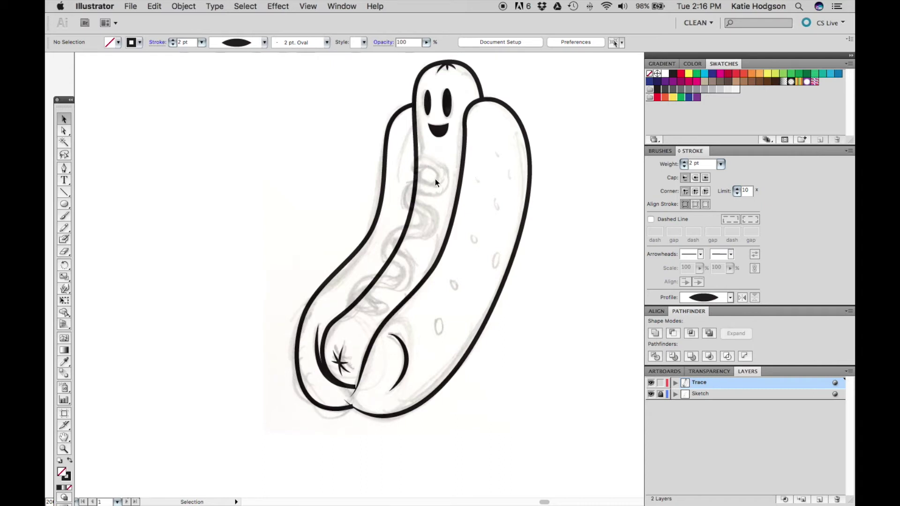
click(416, 181)
click(712, 89)
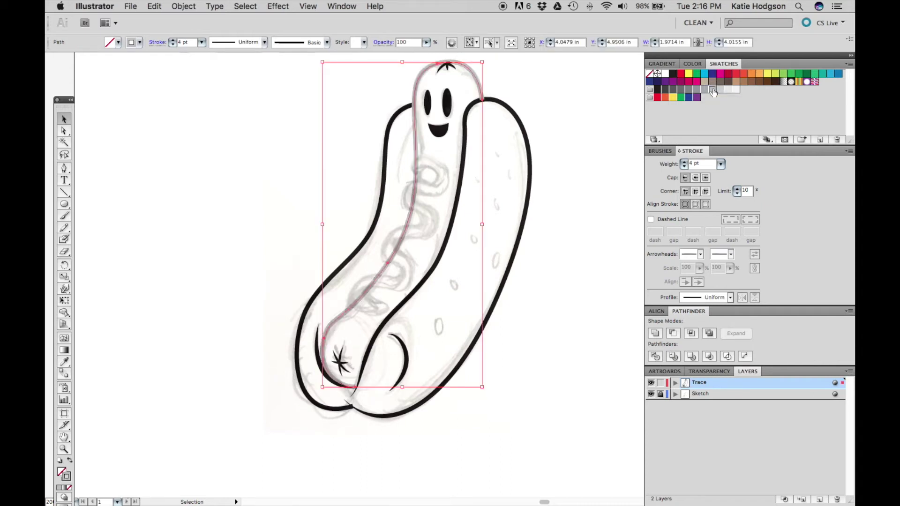
click(609, 210)
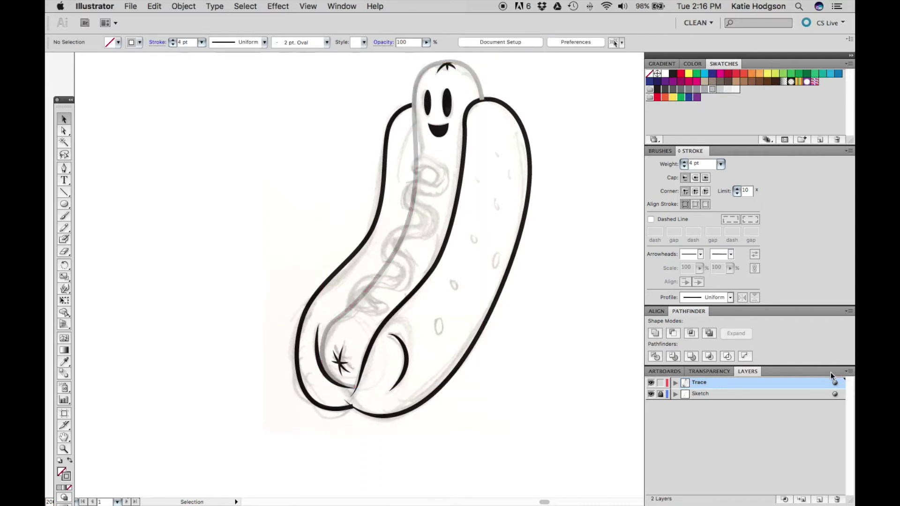
- Target all the artwork on the Trace layer and check its blend mode in the transparency settings
click(835, 383)
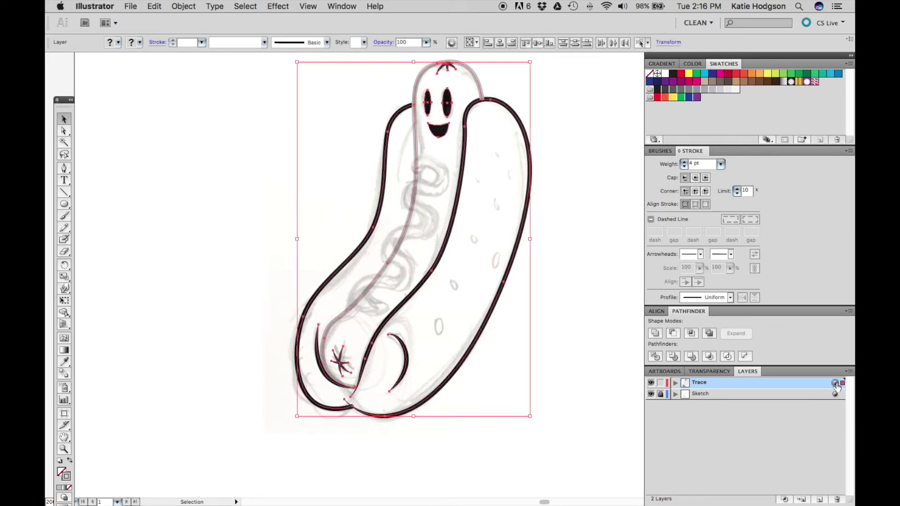
click(729, 372)
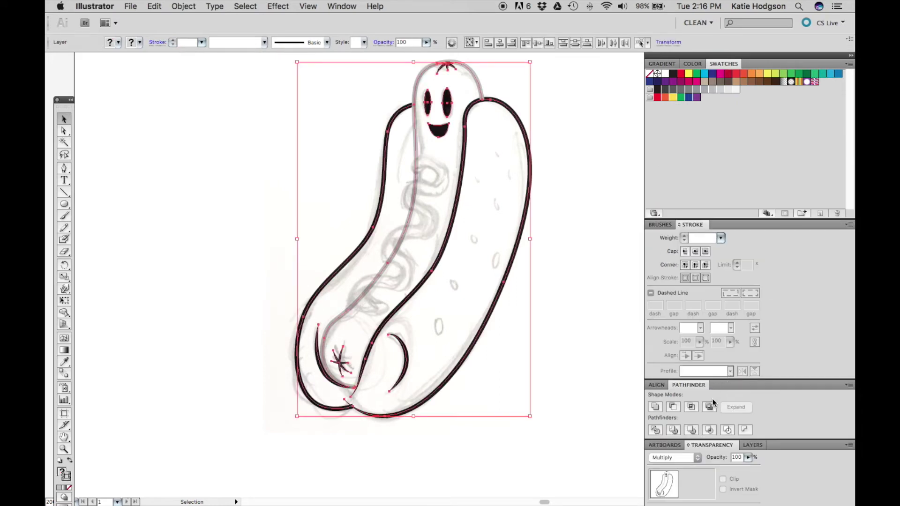
click(694, 458)
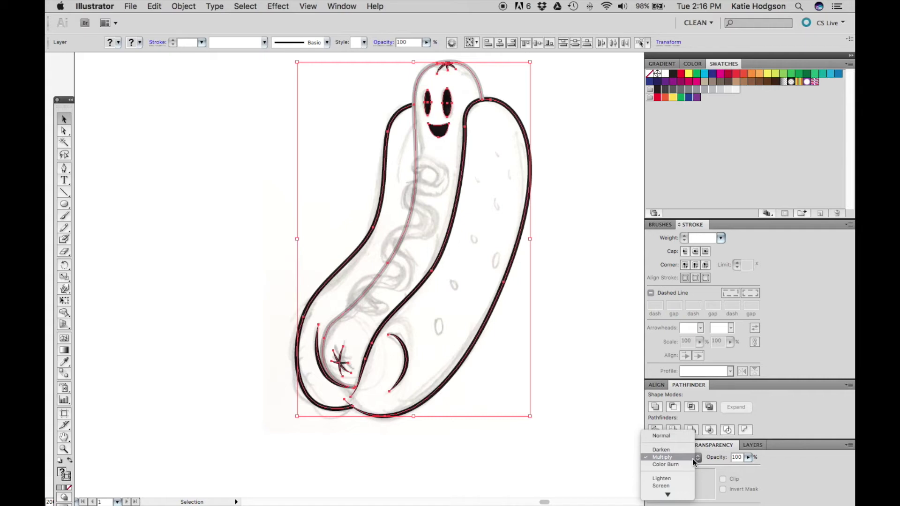
click(692, 458)
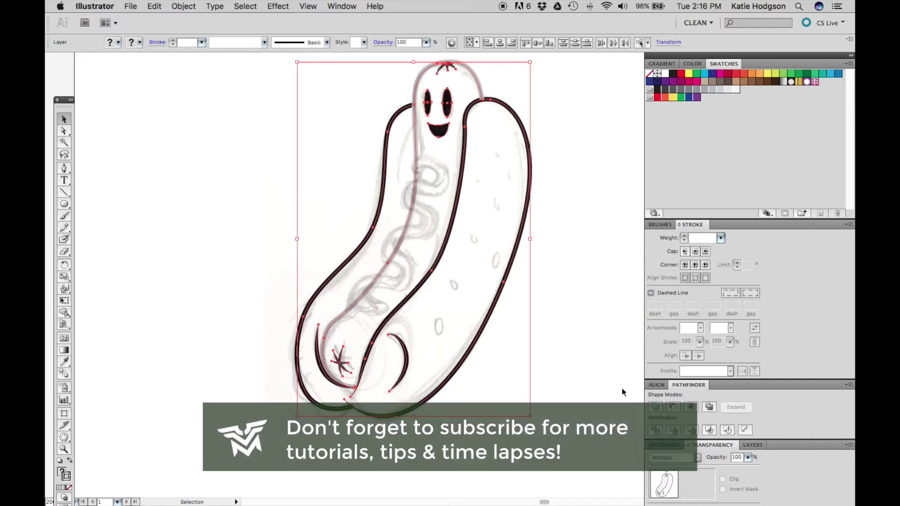
click(606, 327)
click(753, 445)
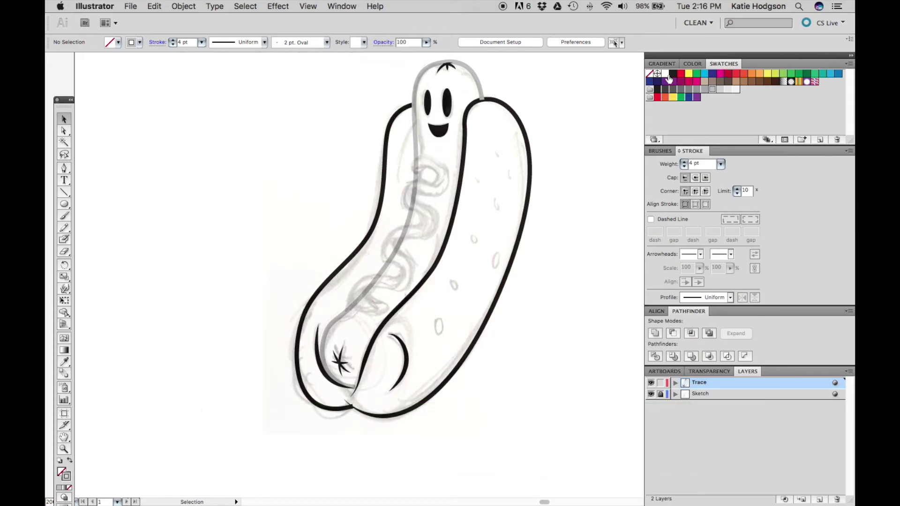
- Trace the mustard squiggle down the sausage as an unfilled curved Pen path with a black 8 pt stroke and round caps
click(672, 74)
click(695, 180)
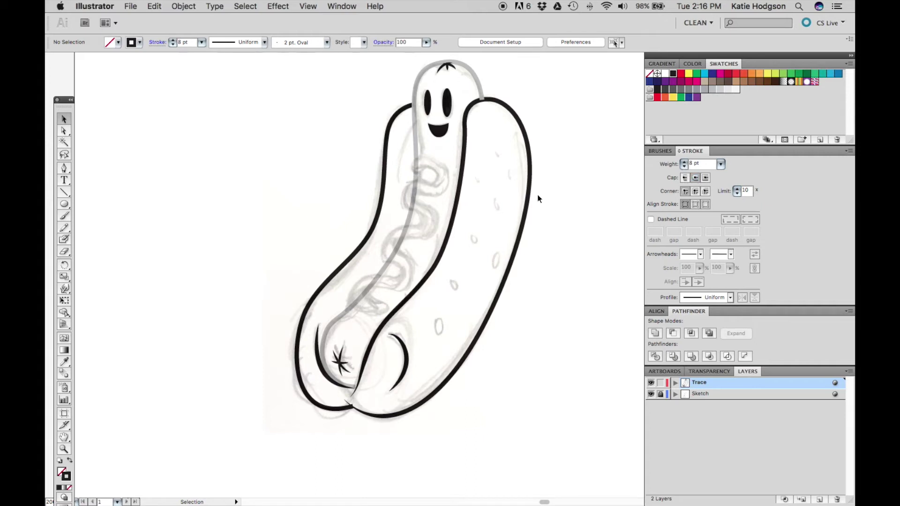
key(p)
click(412, 167)
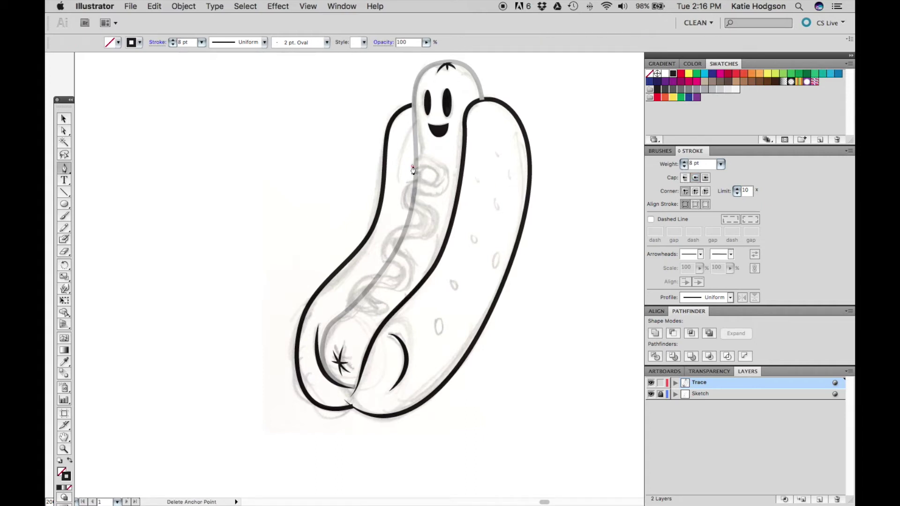
mouse_move(443, 183)
mouse_down()
mouse_move(438, 204)
mouse_move(406, 201)
mouse_move(418, 234)
mouse_move(387, 252)
mouse_up()
super+click(398, 238)
mouse_move(406, 277)
mouse_down()
mouse_move(400, 289)
mouse_move(359, 290)
mouse_move(396, 298)
mouse_move(366, 288)
mouse_up()
key(v)
click(584, 114)
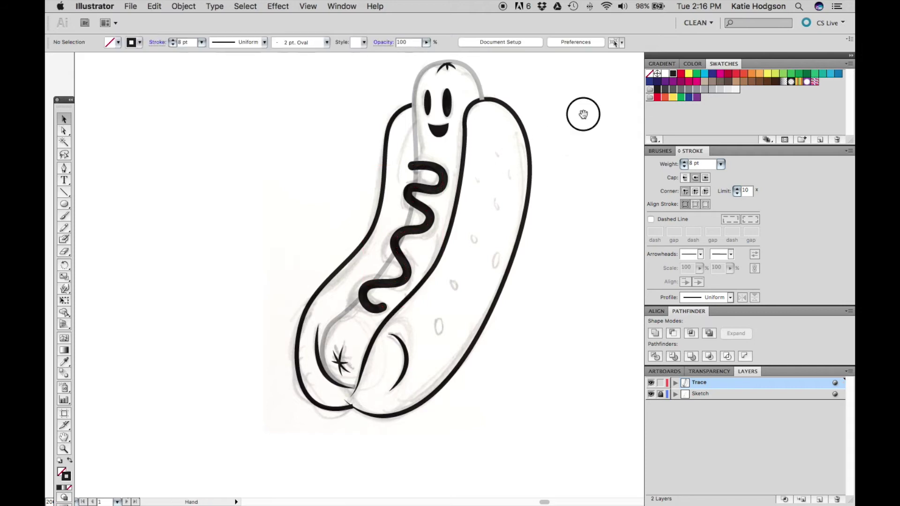
- Outline the mustard squiggle's stroke into a shape and swap its fill for a 1 pt black stroke aligned to the outside
drag(584, 114, 575, 144)
click(394, 238)
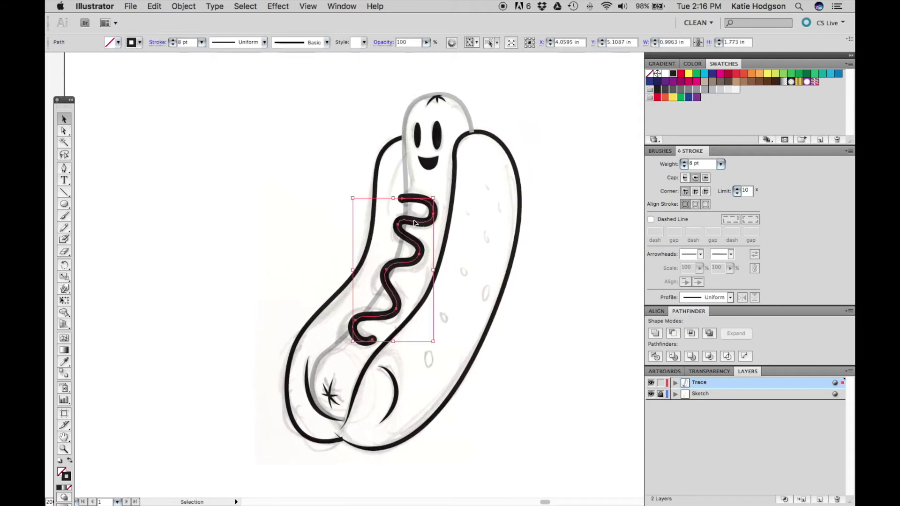
click(183, 6)
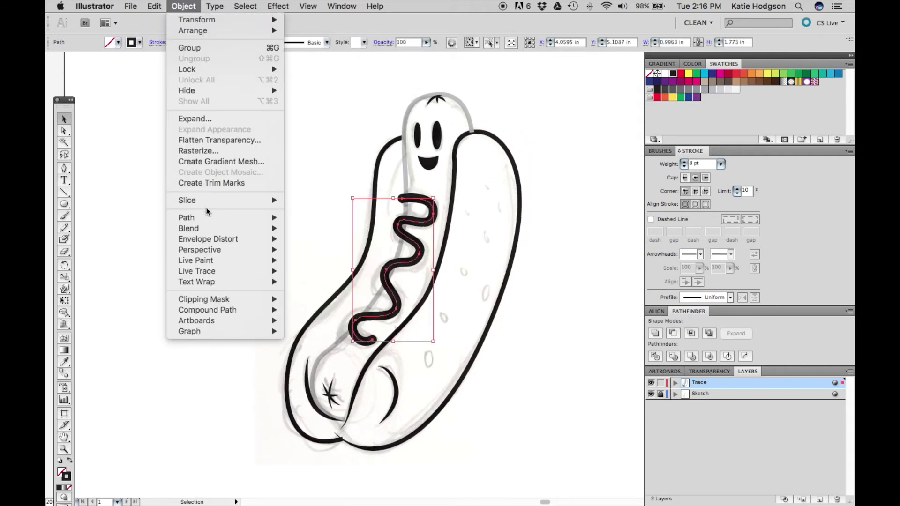
mouse_move(212, 217)
click(313, 245)
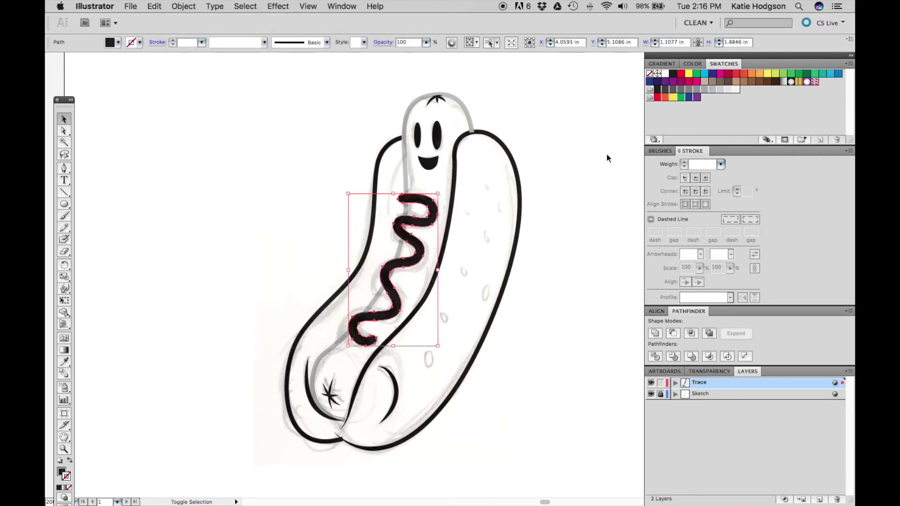
key(shift+x)
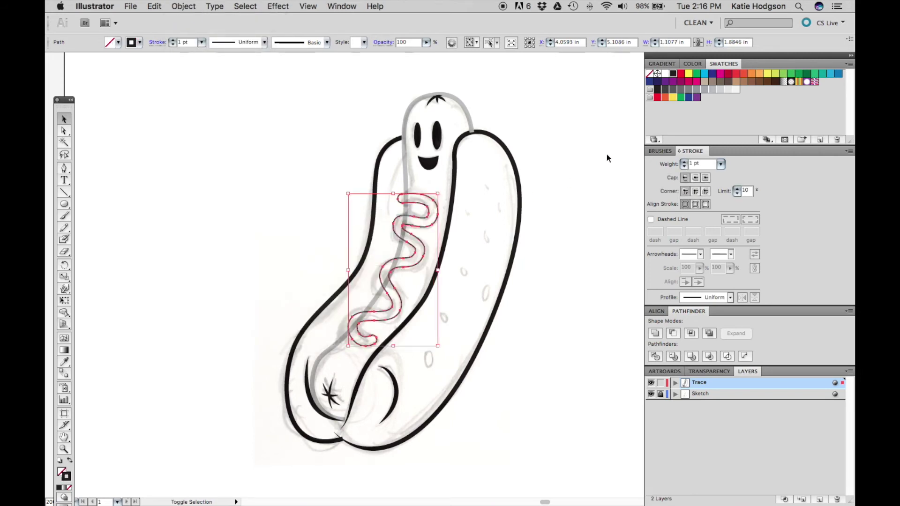
click(706, 205)
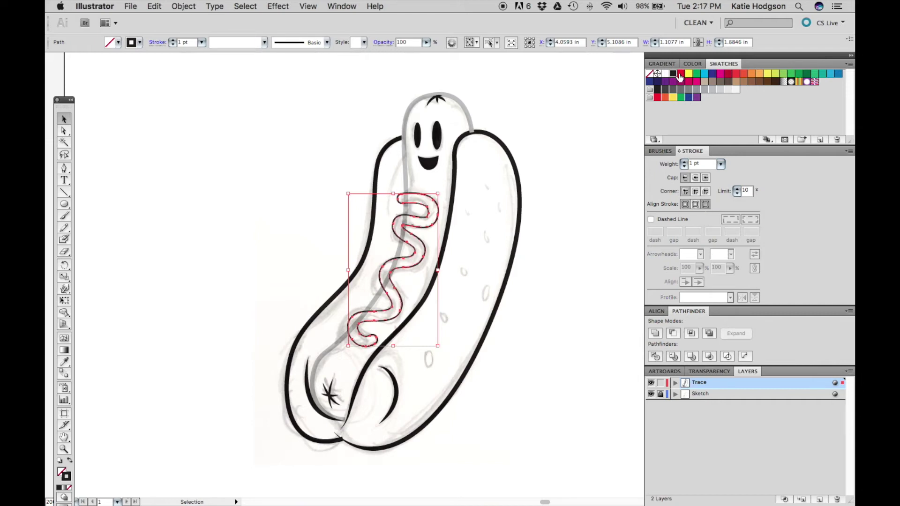
- Fill the mustard squiggle with white and increase its outline stroke to 2 pt
click(665, 73)
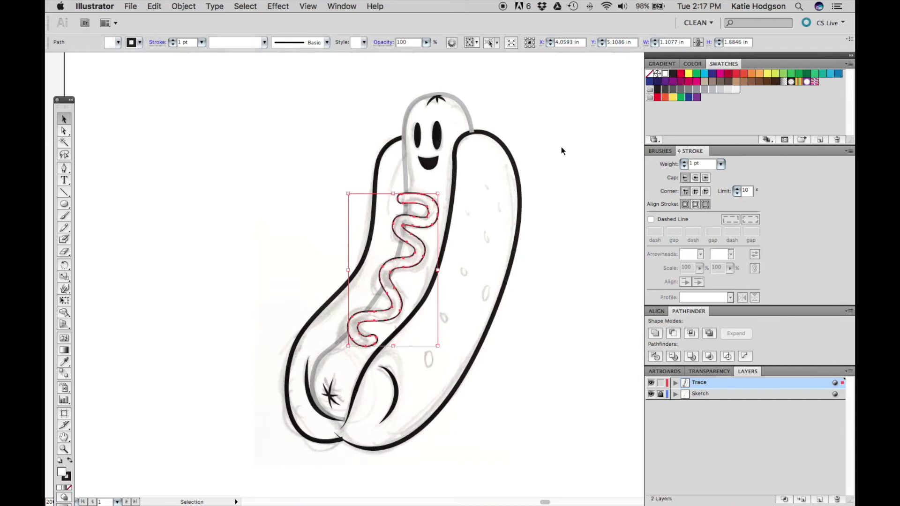
click(684, 161)
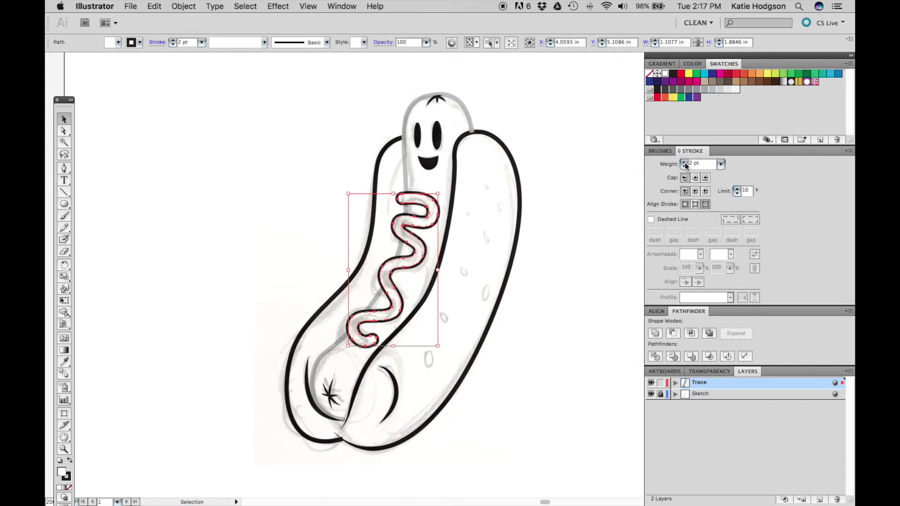
click(559, 207)
- Recolor the sausage outline's stroke from light grey to black
click(409, 111)
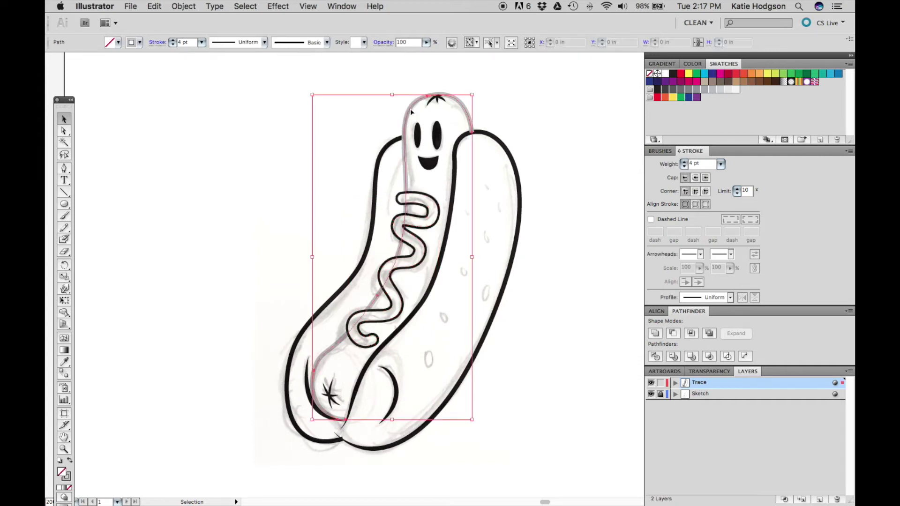
click(671, 75)
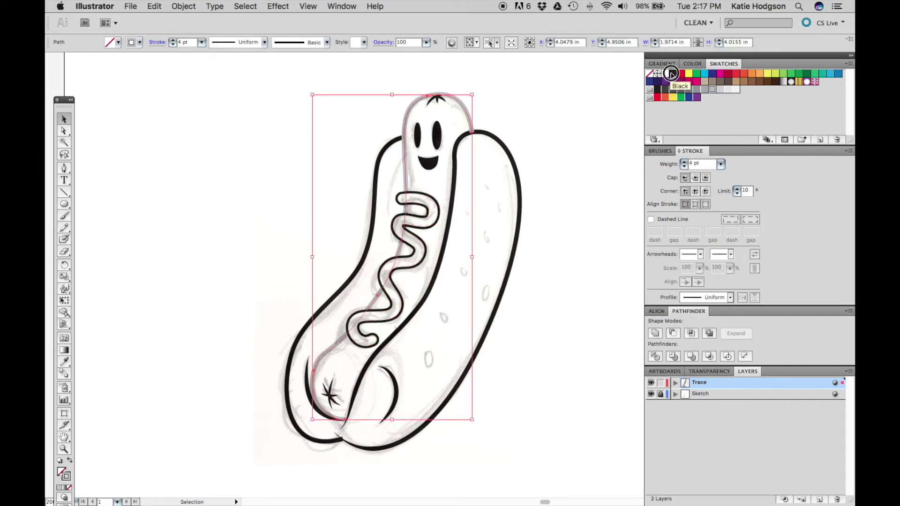
click(573, 137)
- Draw a short curved Pen stroke overlapping the inside of the mustard squiggle's uppermost bend and set its weight to 2 pt
key(space)
drag(557, 175, 557, 187)
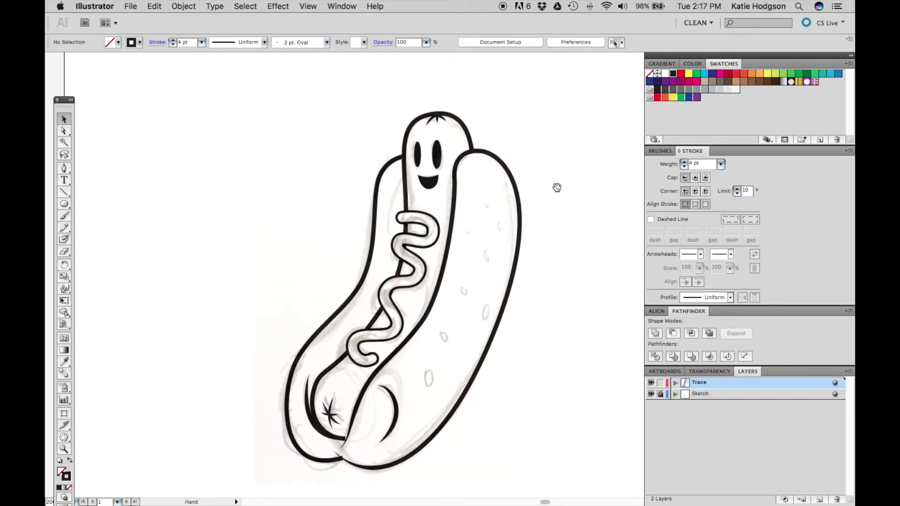
key(super+equal)
key(space)
drag(434, 283, 492, 250)
key(super+equal)
key(super+equal)
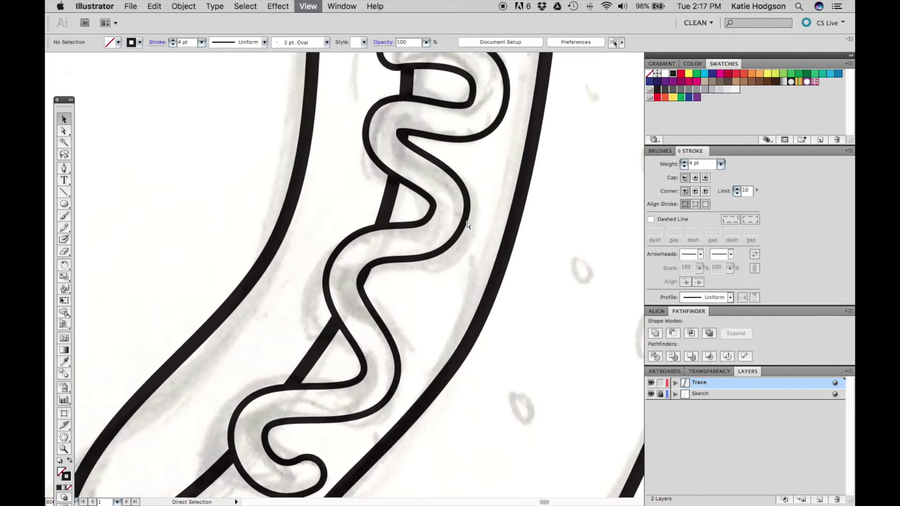
key(super+equal)
key(space)
drag(514, 149, 504, 313)
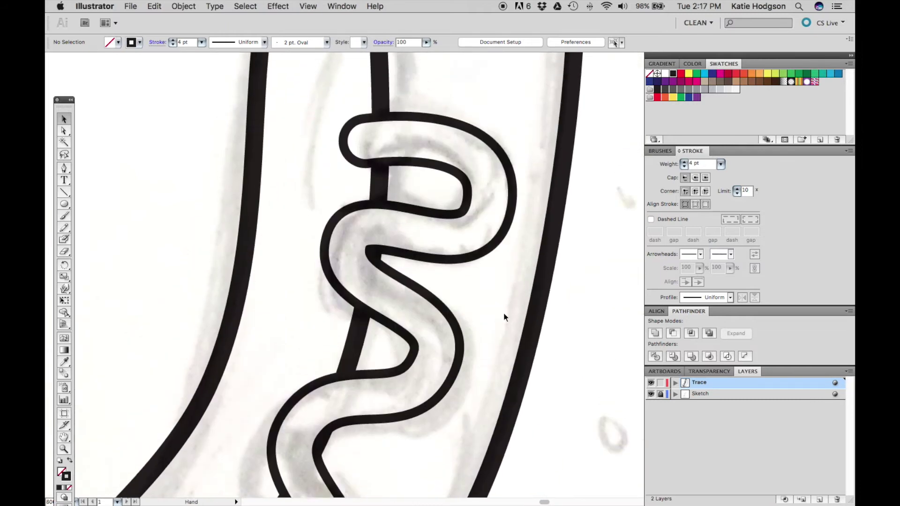
key(p)
click(458, 153)
drag(468, 196, 464, 220)
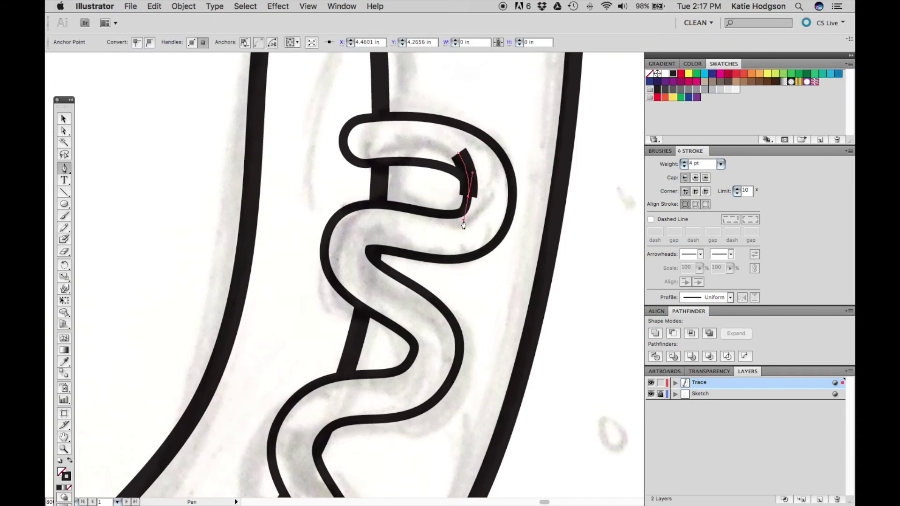
click(684, 167)
click(684, 166)
key(v)
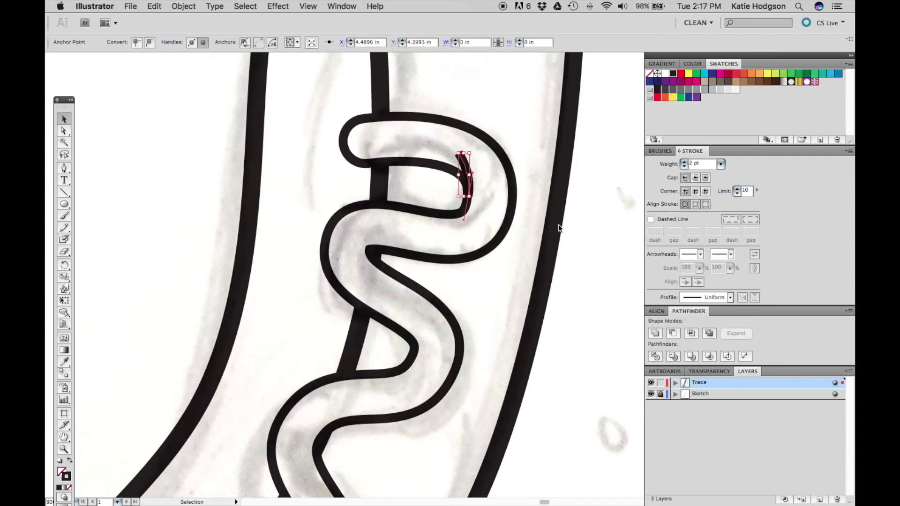
click(581, 274)
- Draw short curved 2 pt Pen creases on the inside of the squiggle's second and third bends
key(p)
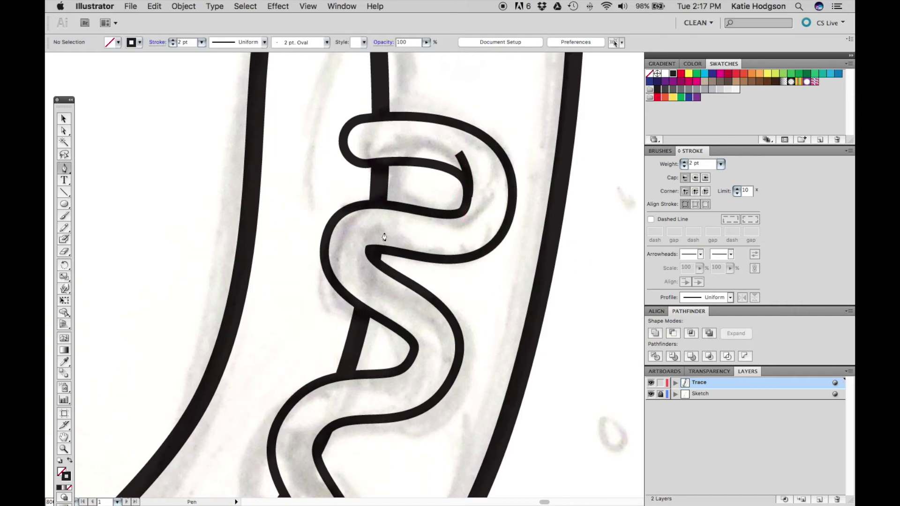
click(384, 232)
drag(369, 253, 378, 270)
super+click(458, 392)
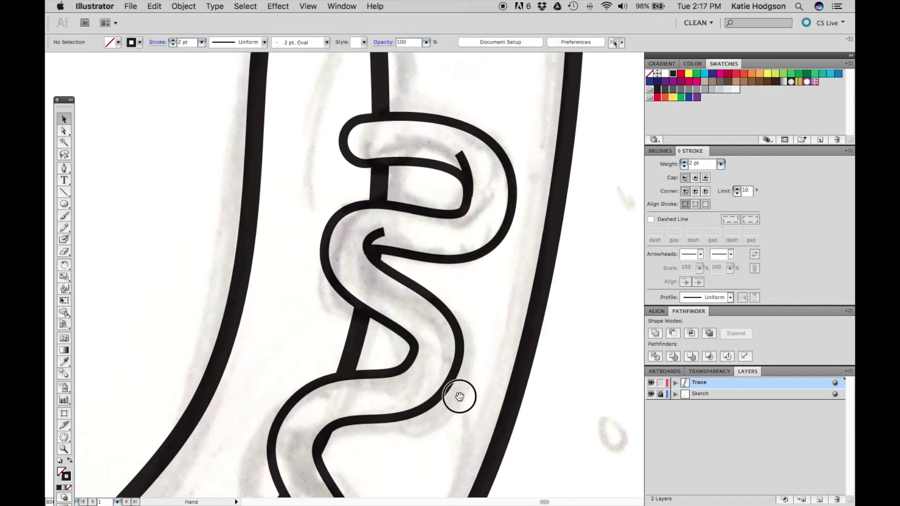
scroll(505, 299, down, 5)
click(447, 215)
drag(455, 251, 443, 270)
key(v)
click(336, 294)
- Add short curved 2 pt Pen creases on the inside of the squiggle's fourth and fifth bends
key(p)
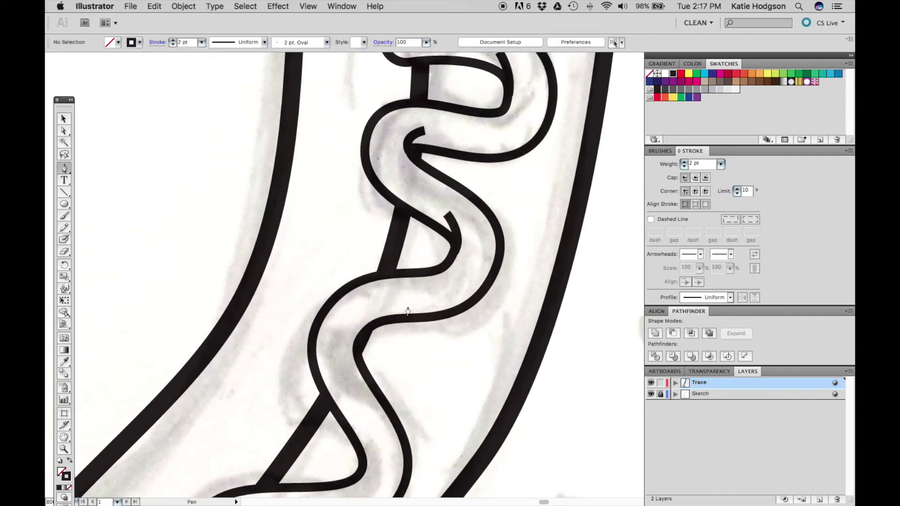
click(412, 308)
drag(361, 334, 341, 365)
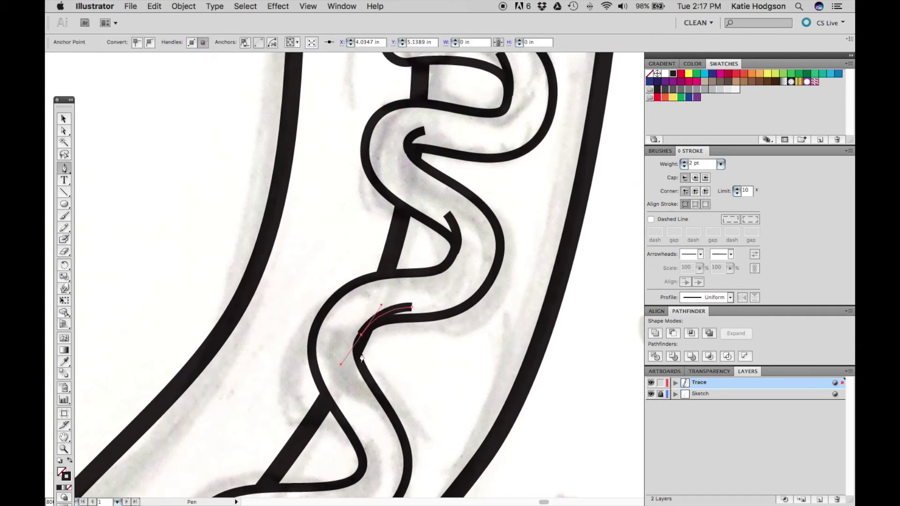
key(Right)
super+click(362, 359)
drag(440, 356, 581, 149)
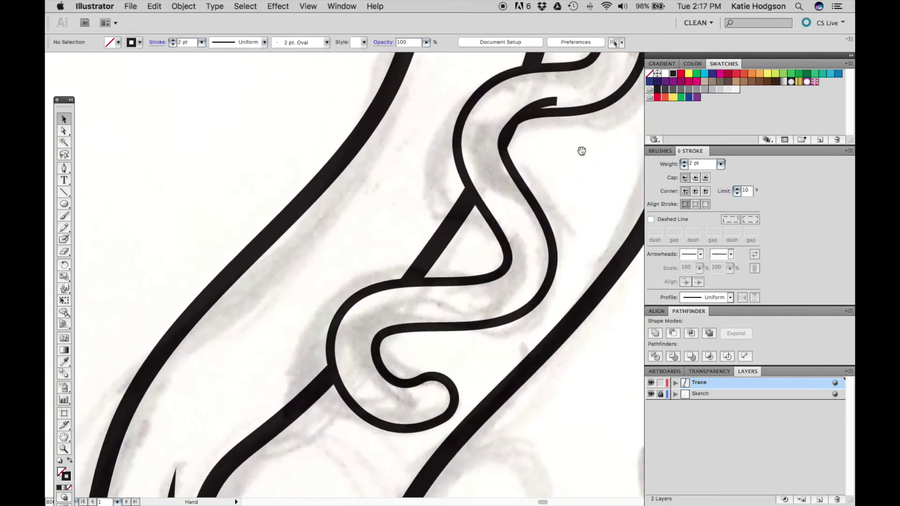
click(510, 226)
click(498, 282)
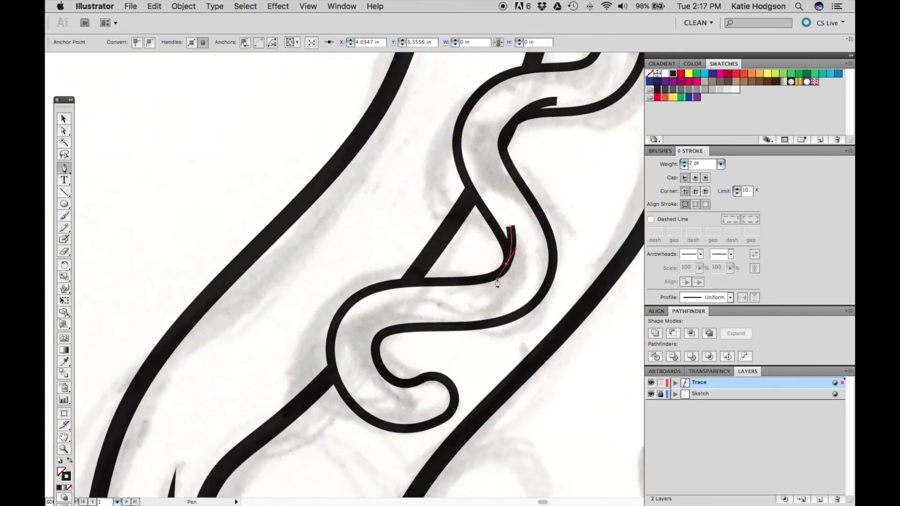
super+click(342, 247)
- Draw two more curved 2 pt creases inside the hook at the squiggle's lower end
click(408, 313)
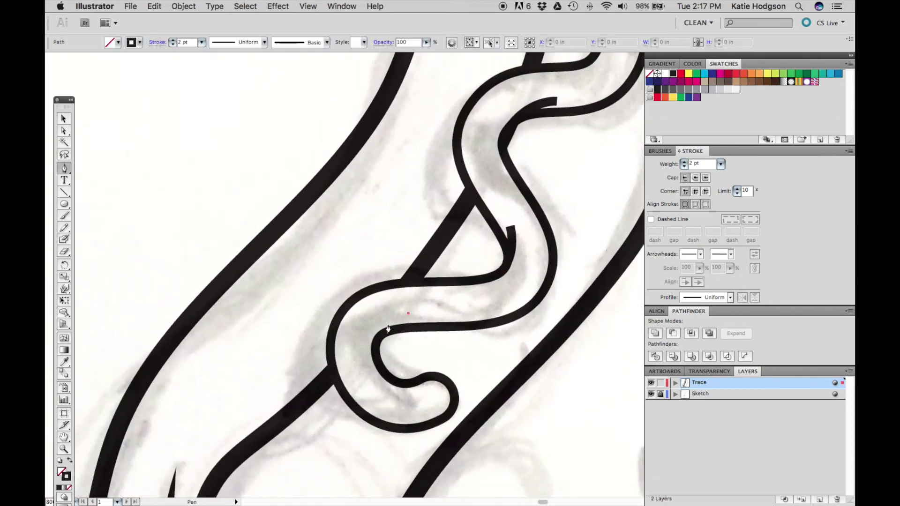
drag(378, 338, 375, 354)
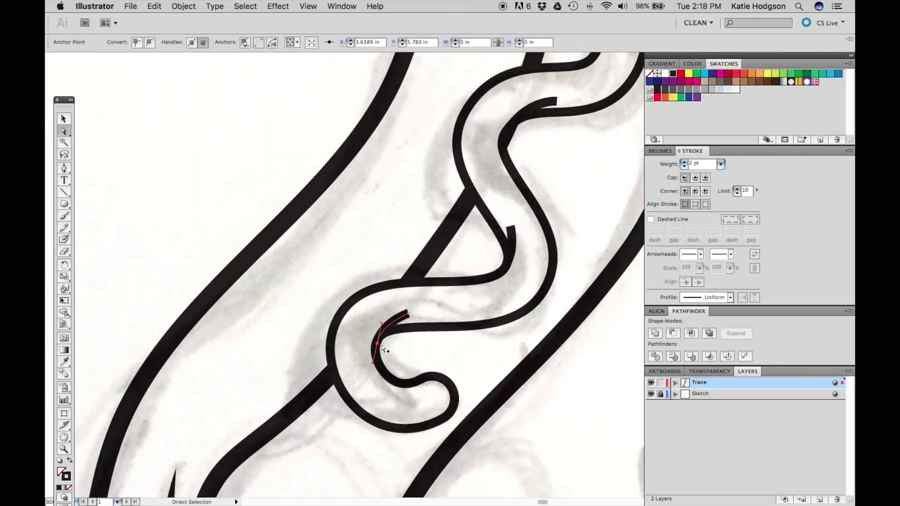
super+click(431, 351)
click(381, 385)
drag(419, 383, 437, 371)
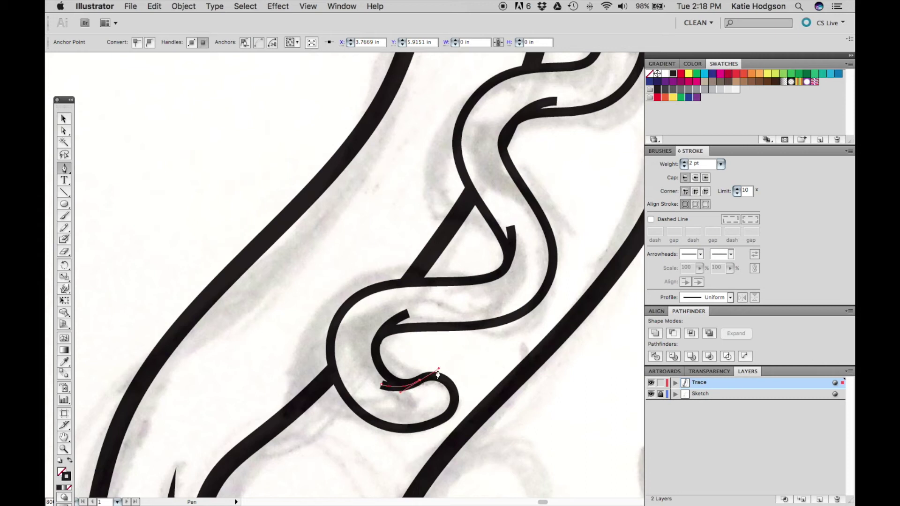
super+click(474, 350)
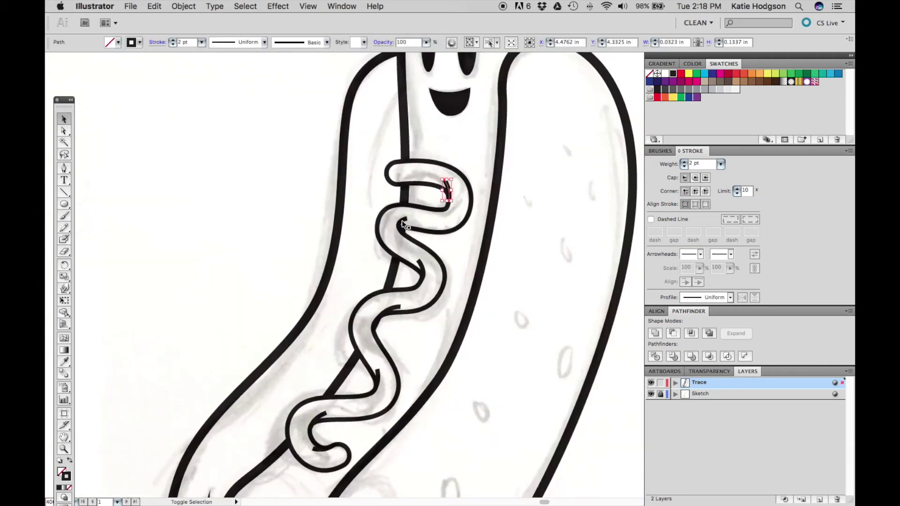
- Select all seven mustard crease strokes together and apply the lens-shaped width profile that tapers at both ends
shift+click(401, 220)
shift+click(421, 266)
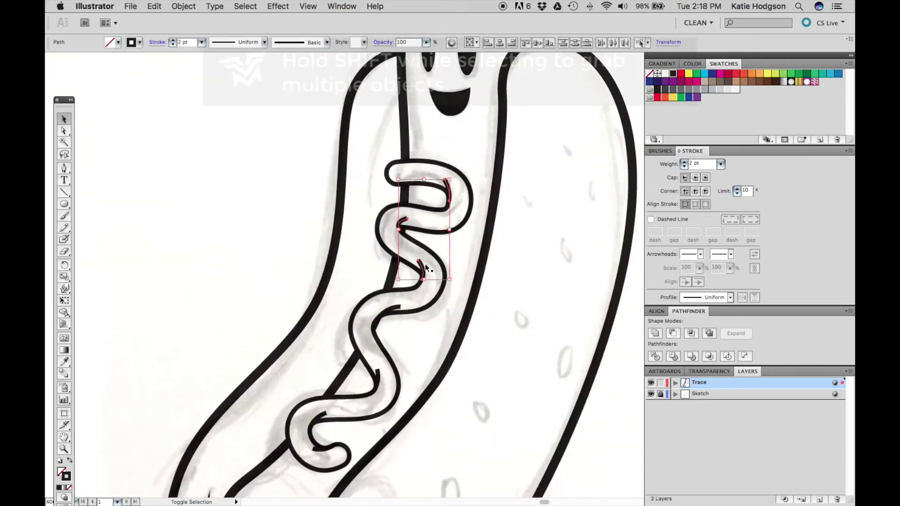
shift+click(397, 309)
shift+click(378, 374)
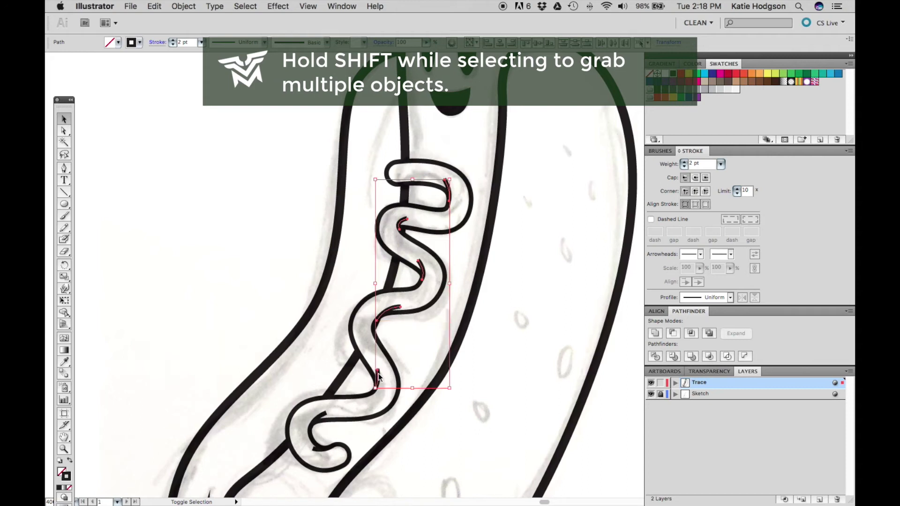
shift+click(324, 415)
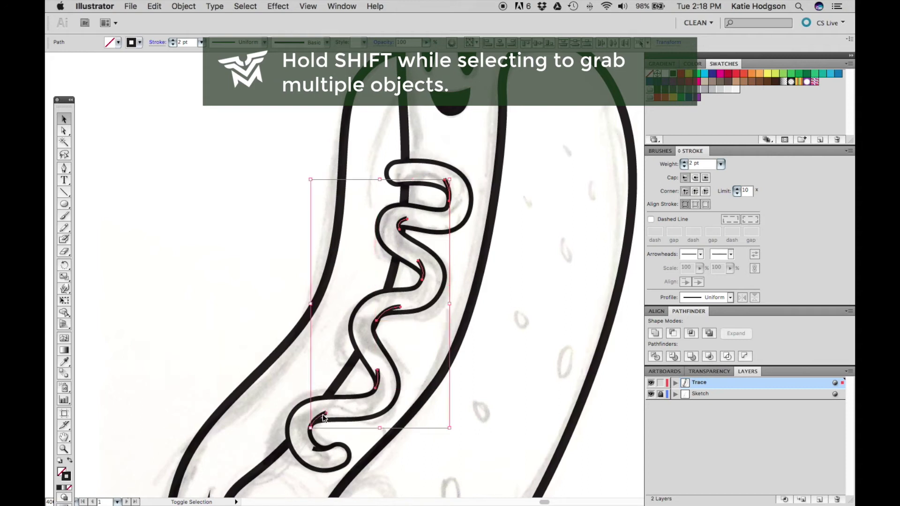
shift+click(316, 448)
click(729, 298)
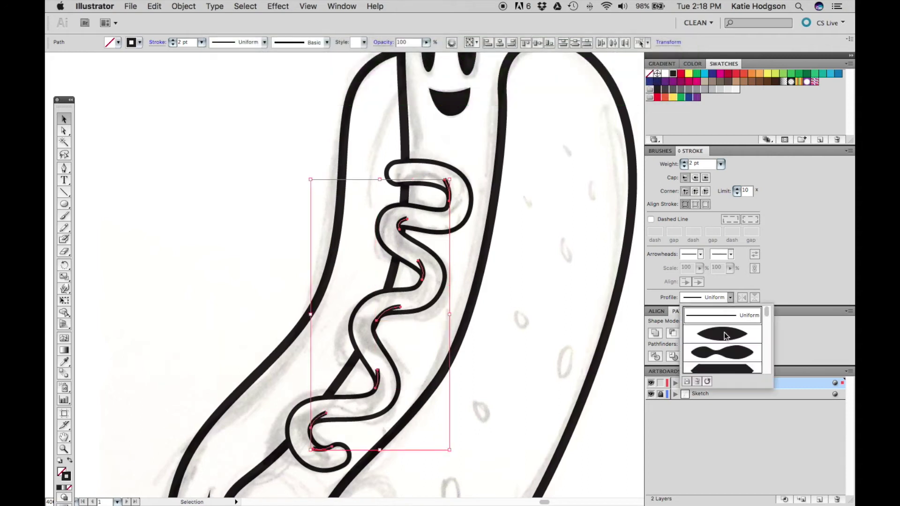
click(726, 336)
click(287, 276)
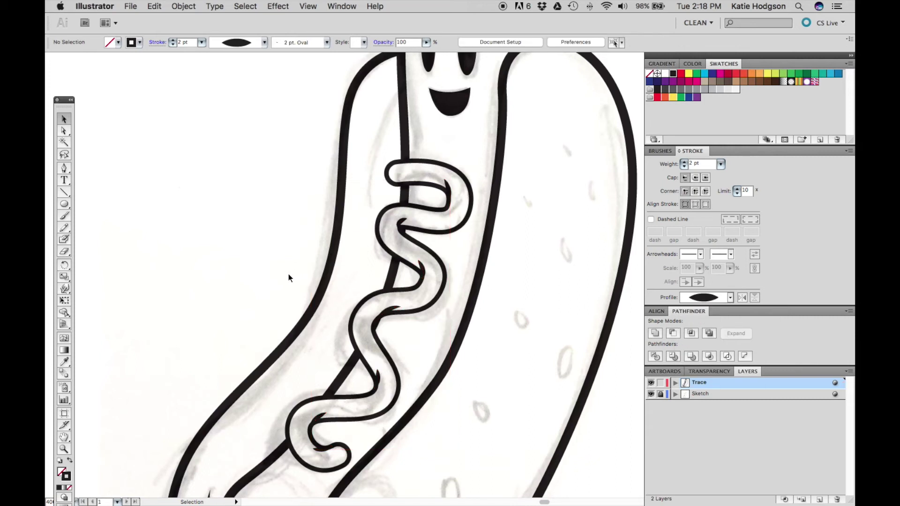
- Nudge the creases at the squiggle's fifth and fourth bends so they sit against the mustard outline
shift+click(377, 378)
key(Down)
key(Down)
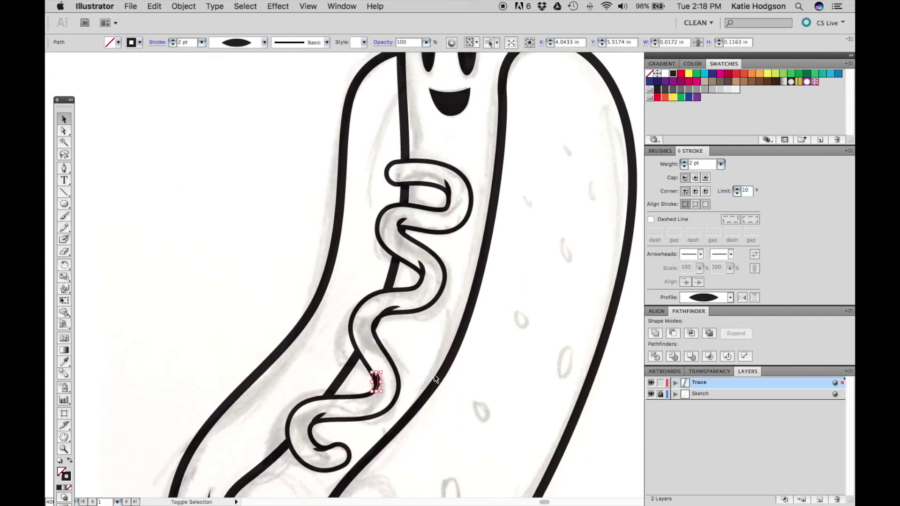
click(387, 314)
key(shift+Left)
key(shift+Down)
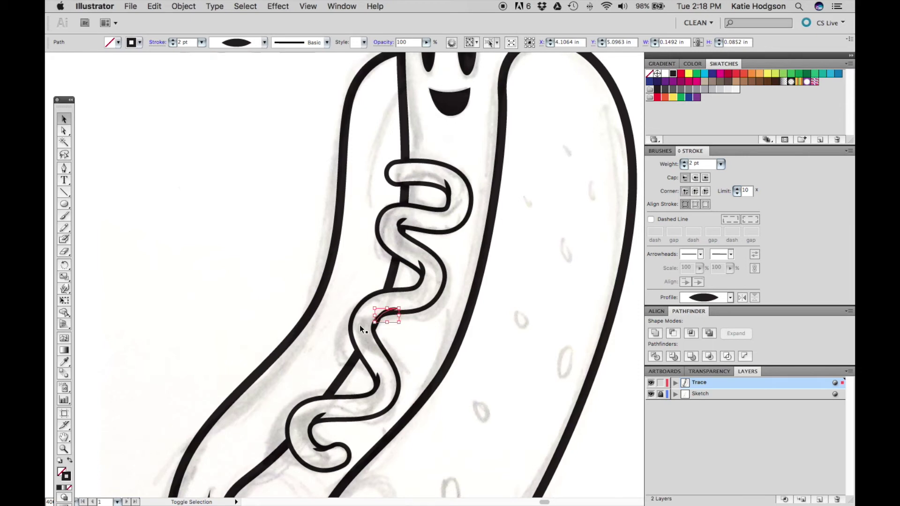
click(402, 225)
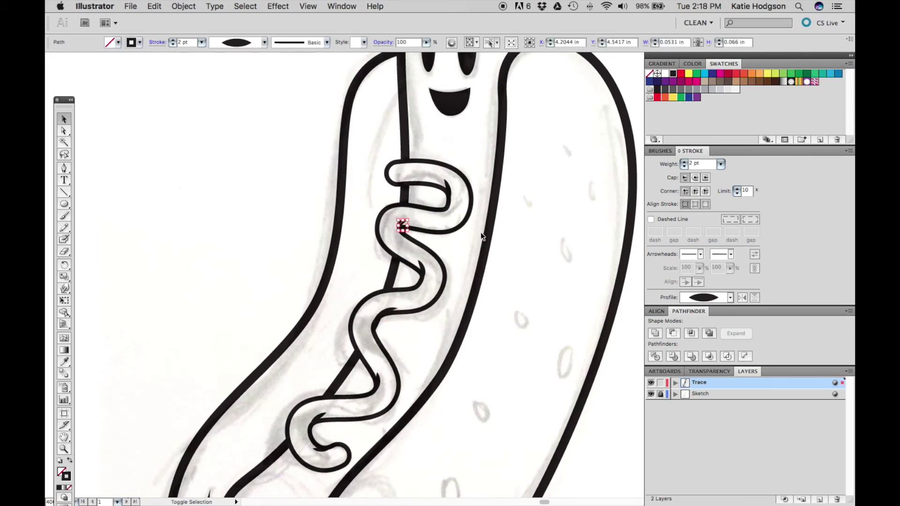
click(242, 213)
- Reshape the mustard squiggle's upper end into a smoother rounded tip by adjusting its anchor points
key(super+minus)
key(super+minus)
key(super+minus)
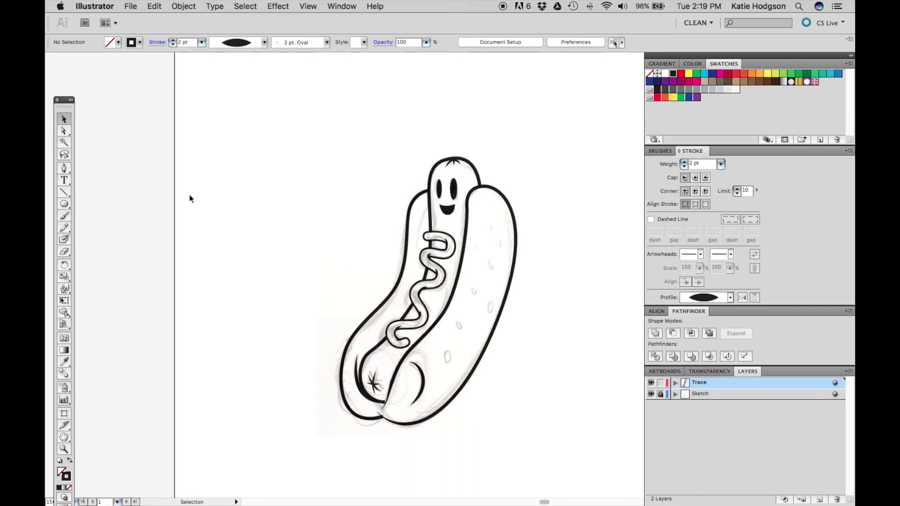
key(super+plus)
key(super+plus)
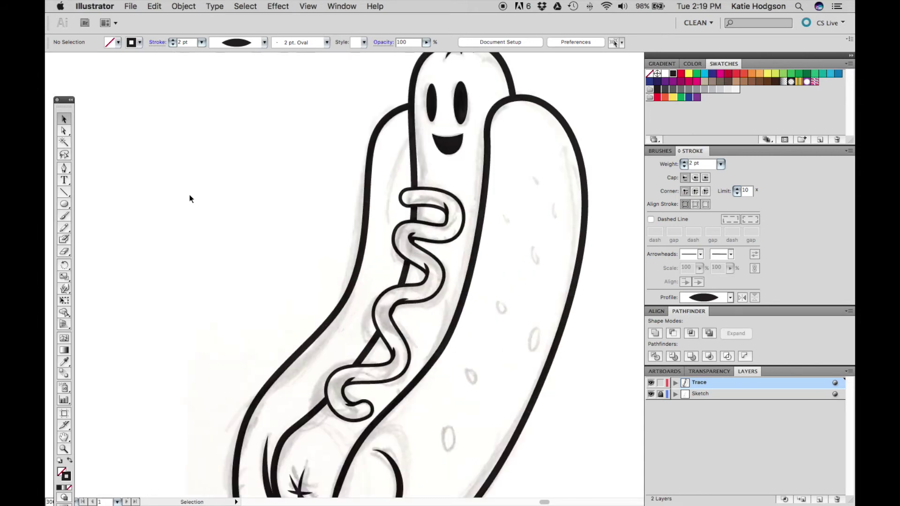
key(a)
click(418, 199)
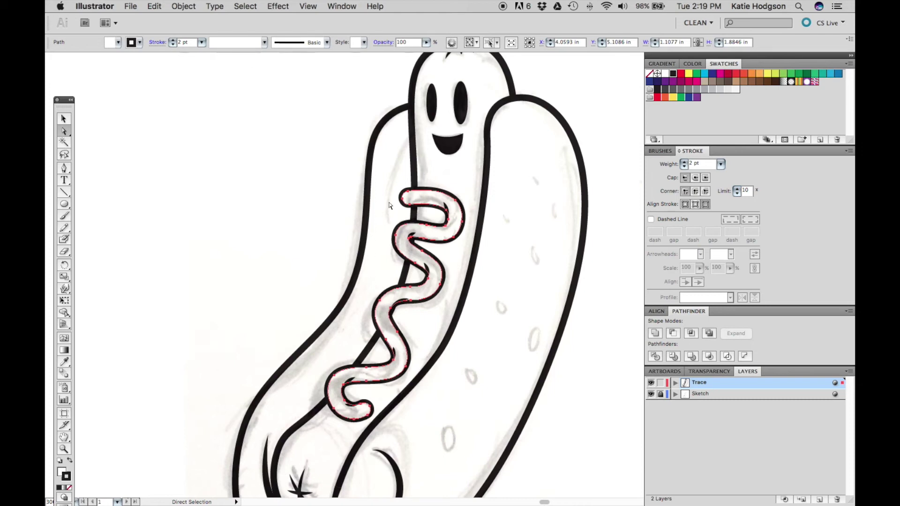
key(super+=)
key(super+=)
drag(408, 176, 450, 238)
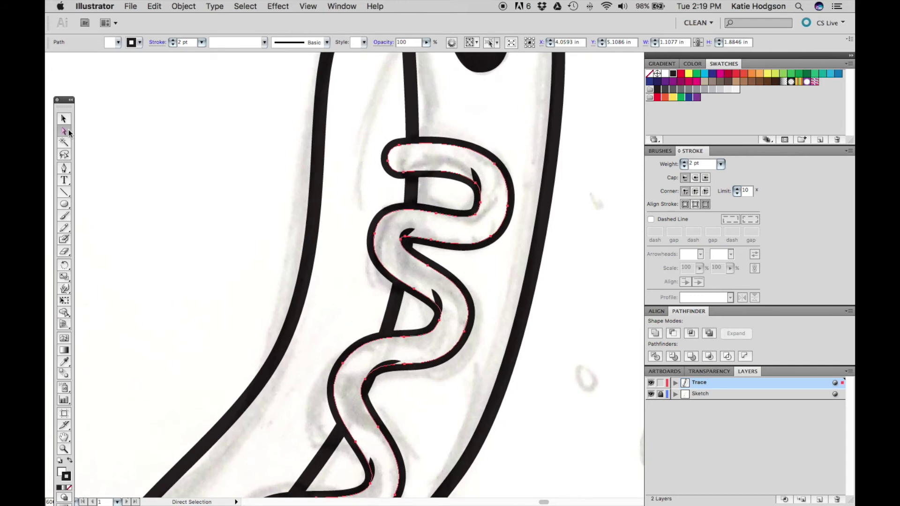
click(387, 161)
drag(387, 160, 409, 148)
click(403, 172)
click(238, 192)
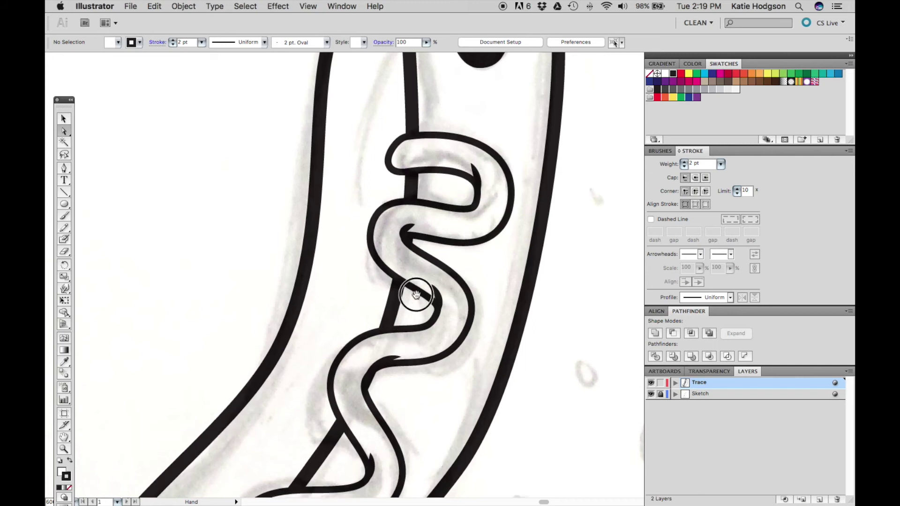
- Round off the squiggle's lower tip by moving its end anchor outward, deleting the extra anchor beneath it and adjusting the adjoining curve
scroll(403, 329, down, 10)
click(373, 330)
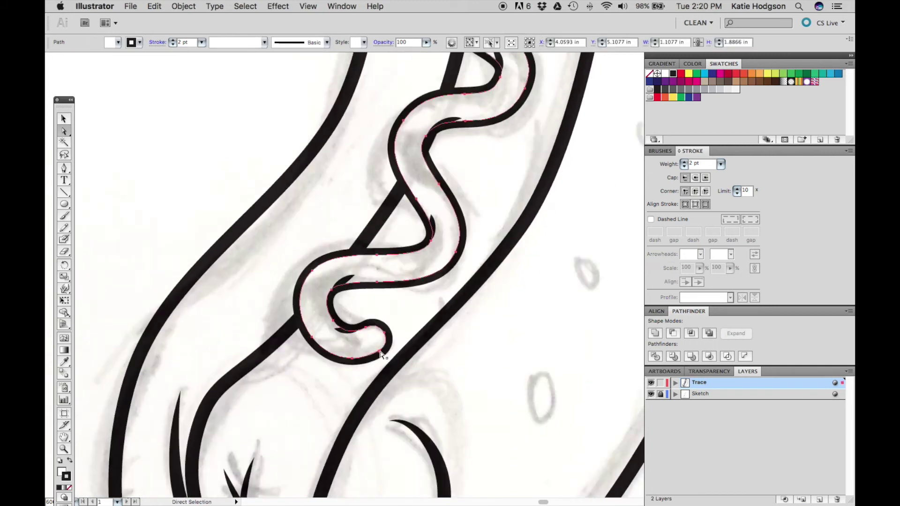
click(387, 337)
drag(385, 333, 390, 329)
key(minus)
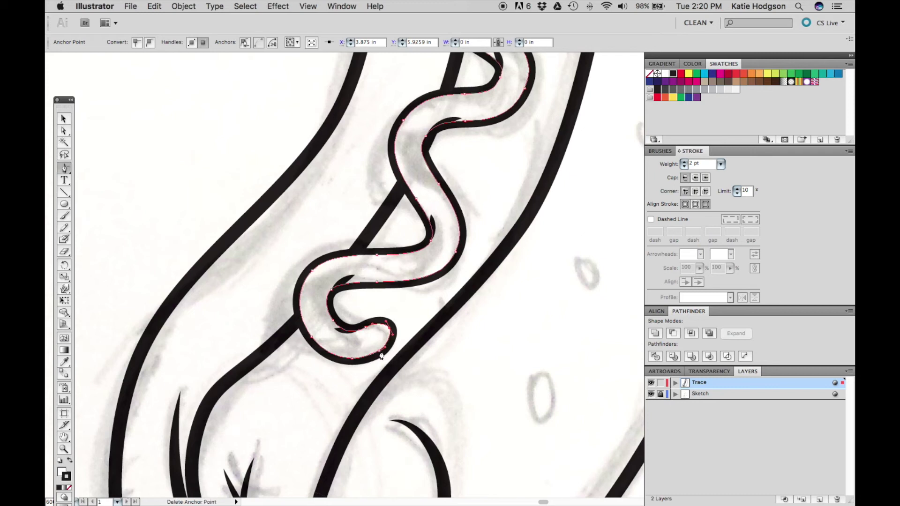
click(381, 353)
key(a)
drag(360, 359, 373, 357)
click(216, 201)
key(super+minus)
key(super+minus)
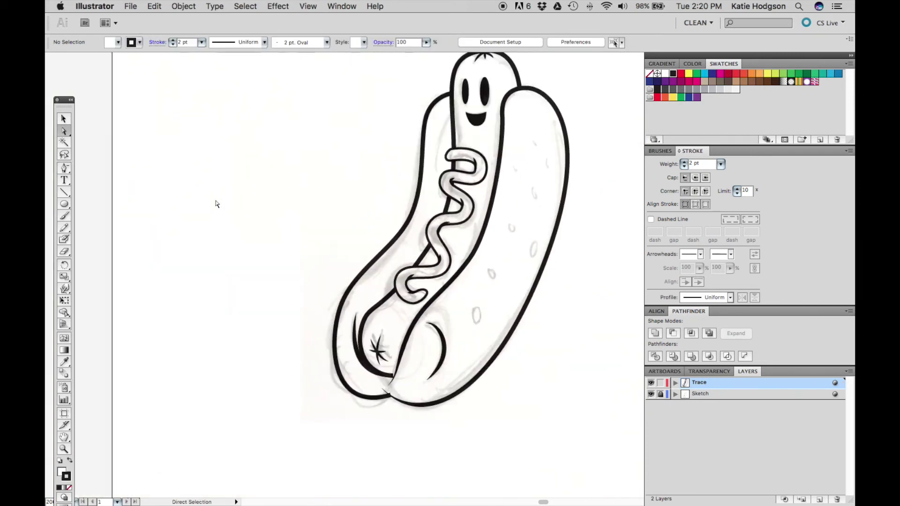
- Pull the mustard squiggle's upper-left bend slightly inward to even out the outline's thickness
drag(282, 175, 279, 223)
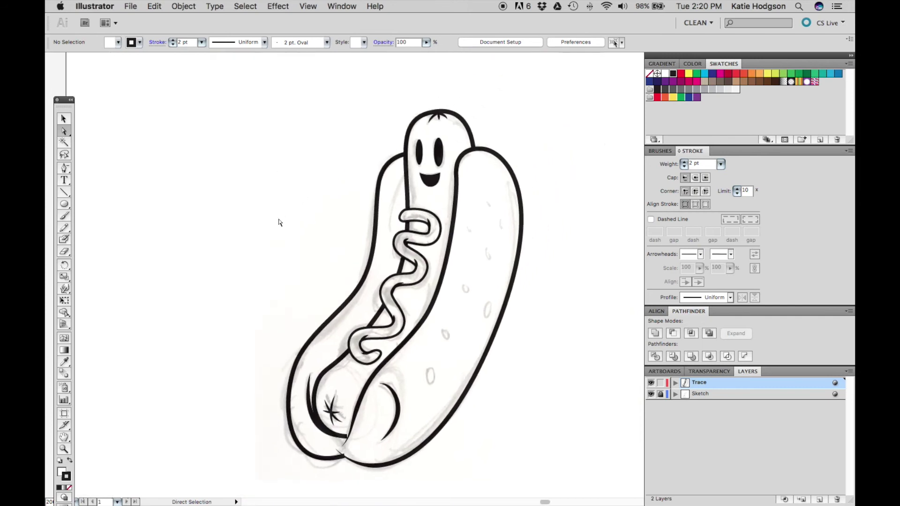
key(v)
key(slash)
key(super+plus)
key(super+plus)
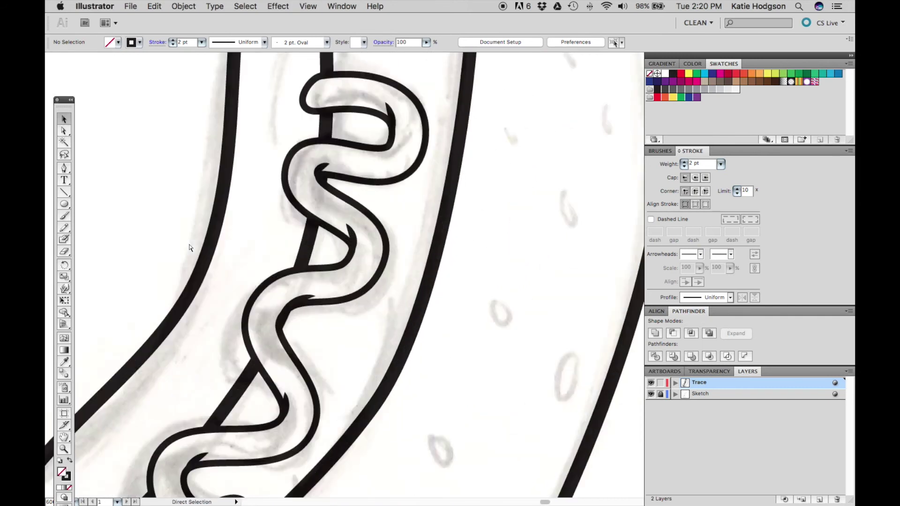
key(a)
click(290, 171)
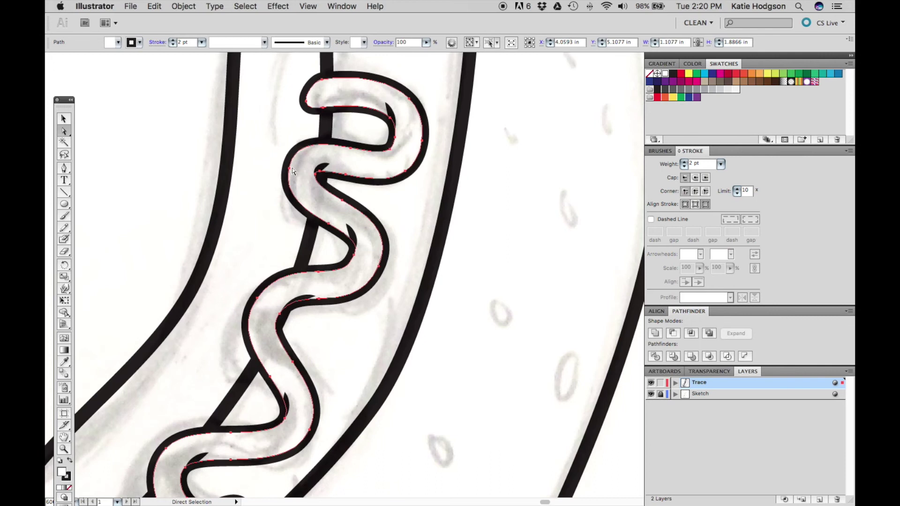
drag(290, 172, 296, 179)
click(171, 138)
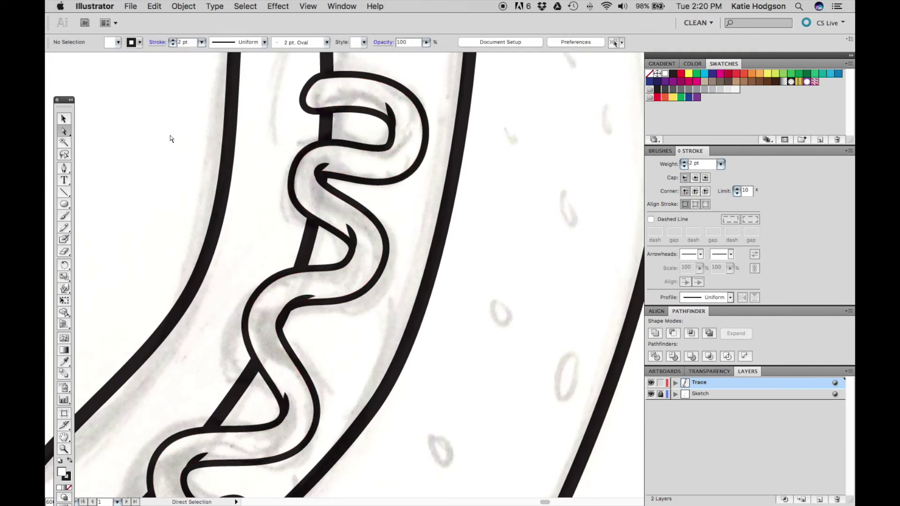
- Trace the sketched crease on the left bun half as an unfilled curve running up to the sausage outline
key(space)
drag(173, 124, 284, 385)
drag(269, 271, 244, 258)
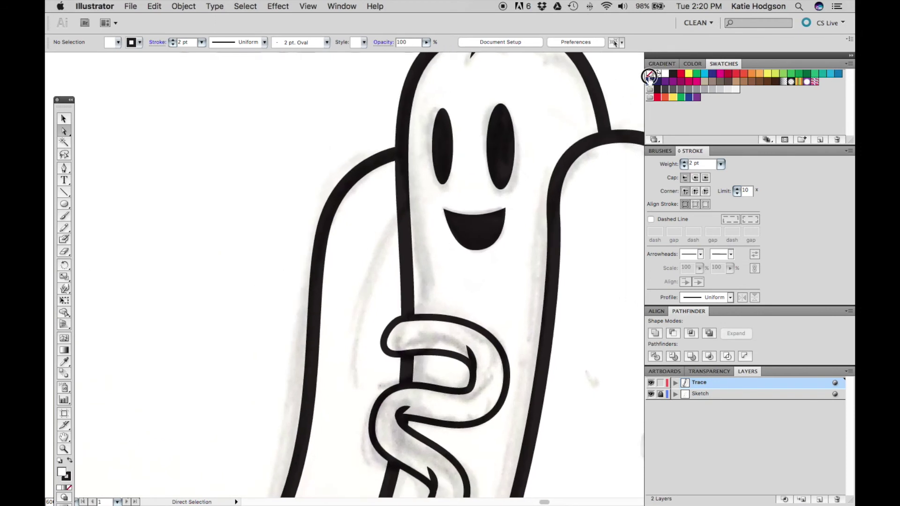
click(650, 73)
key(p)
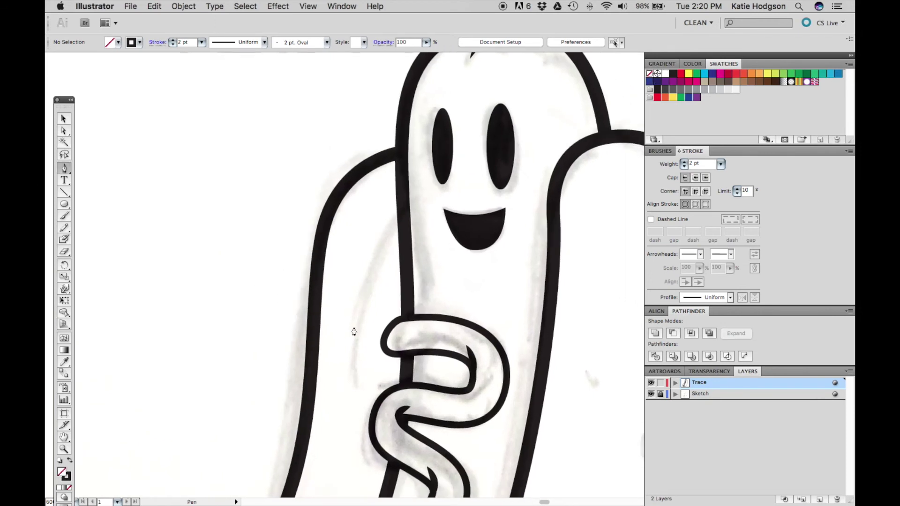
click(356, 369)
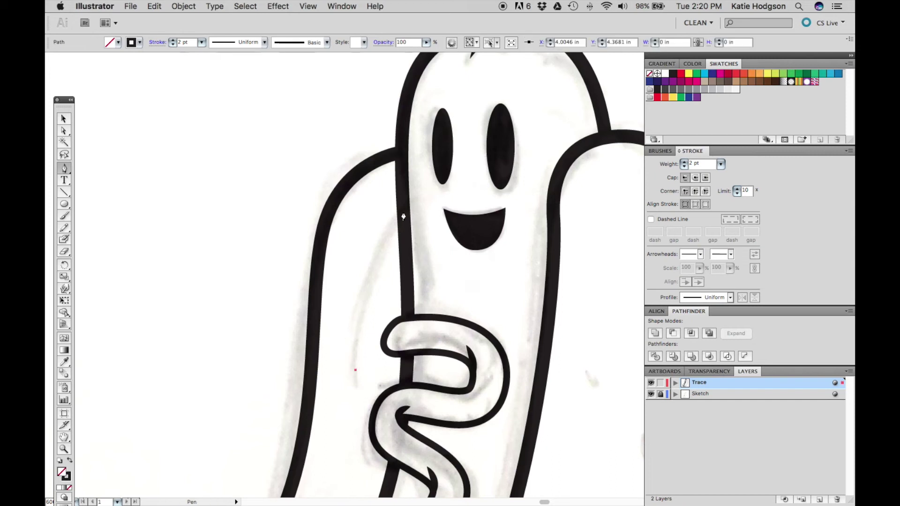
drag(403, 212, 437, 194)
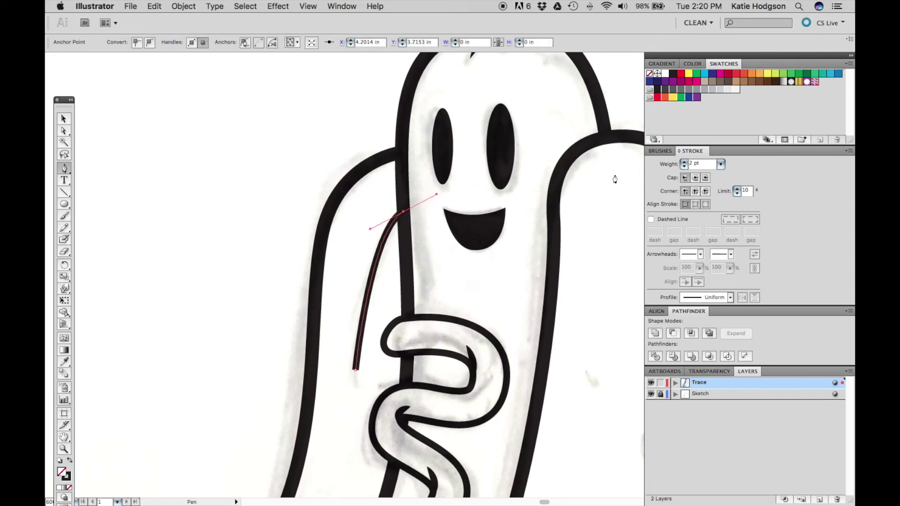
- Set the bun crease's stroke to 4 pt and apply Width Profile 4, flipped so it tapers toward the lower end
click(684, 162)
click(684, 162)
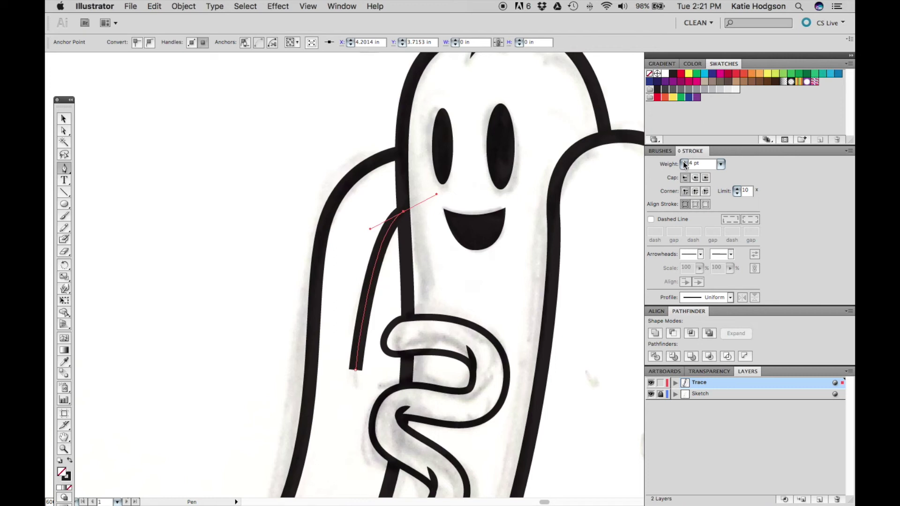
click(731, 298)
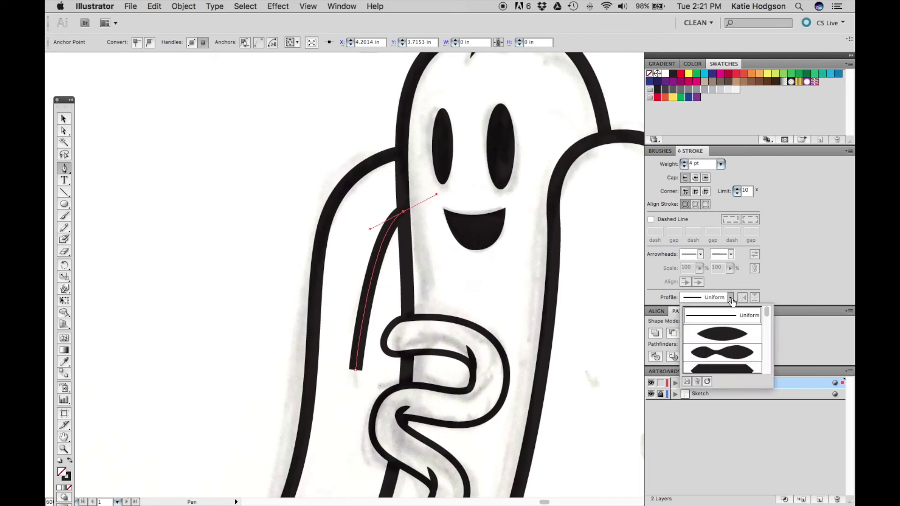
scroll(729, 340, down, 3)
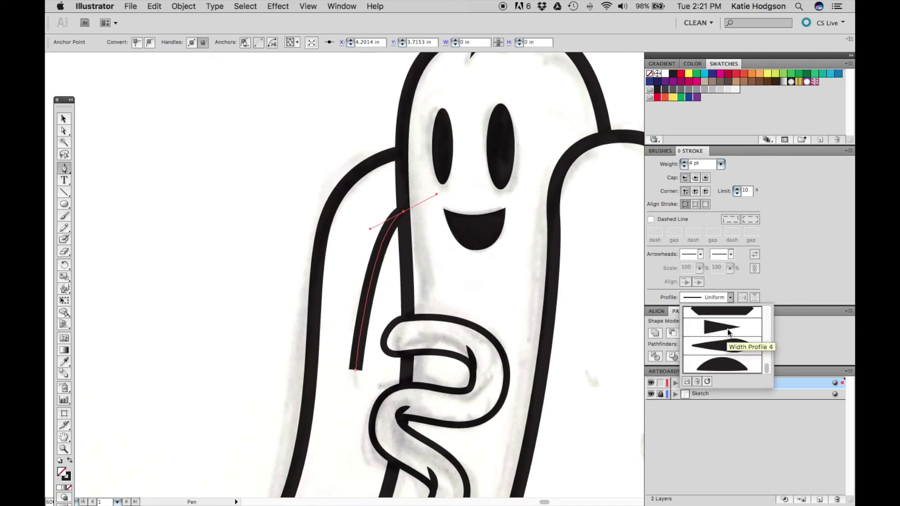
click(755, 327)
click(742, 298)
- Bend the bun crease into a fuller curve by pulling direction handles out of its lower end anchor
key(a)
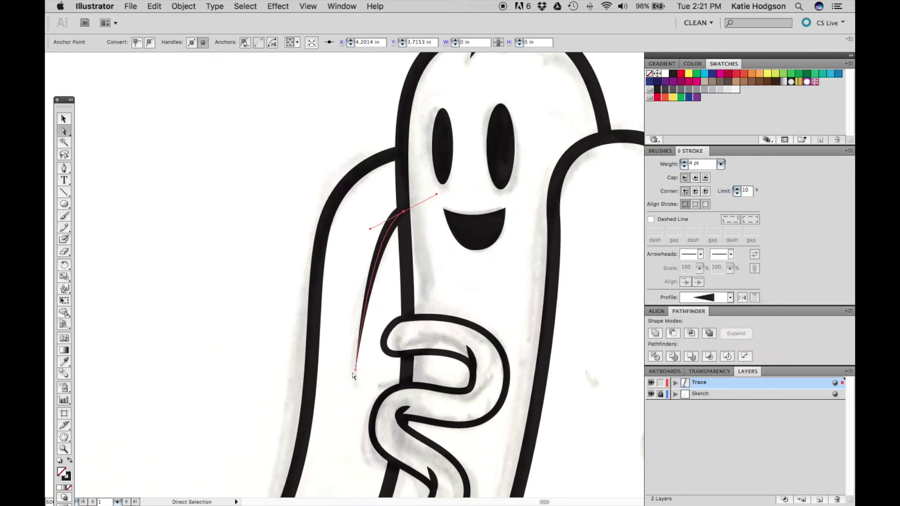
key(shift+c)
drag(356, 370, 349, 307)
key(v)
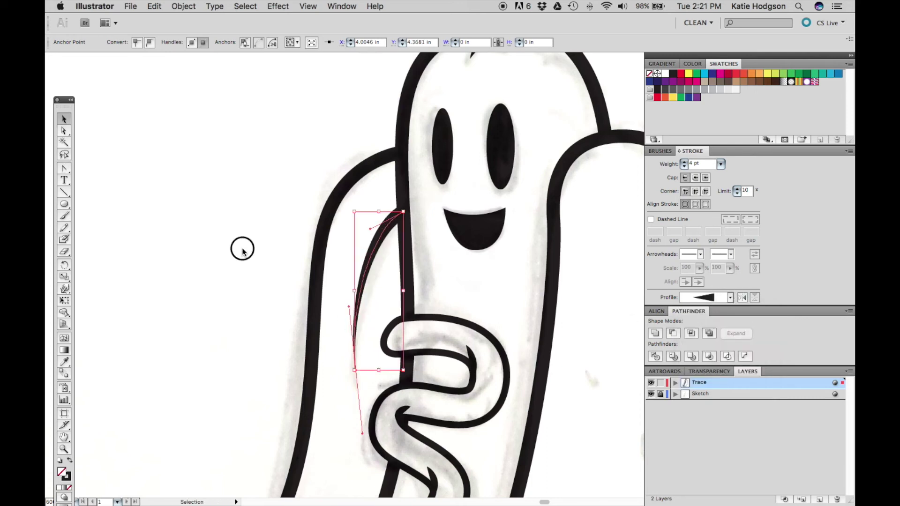
click(243, 252)
- Draw an unfilled circle about 0.19 in wide on the empty area beside the right bun half
key(super+minus)
key(super+minus)
drag(417, 263, 337, 124)
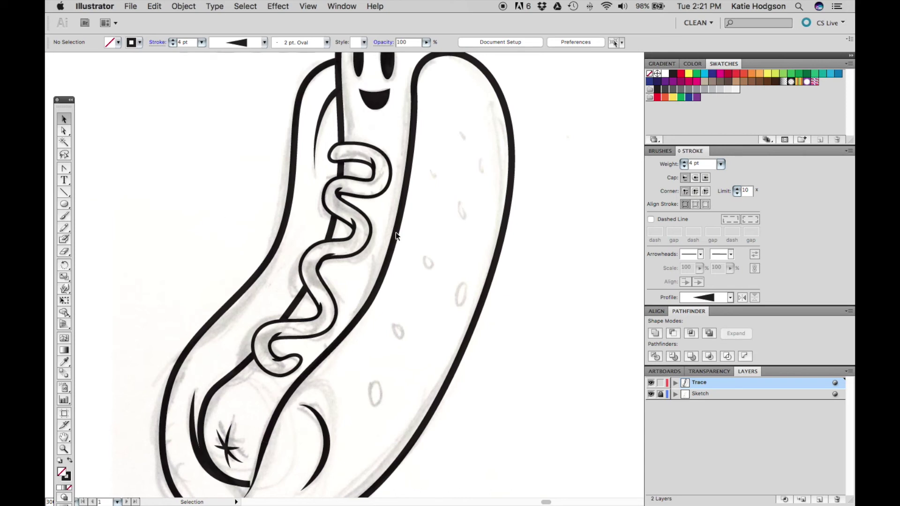
key(l)
drag(539, 214, 555, 238)
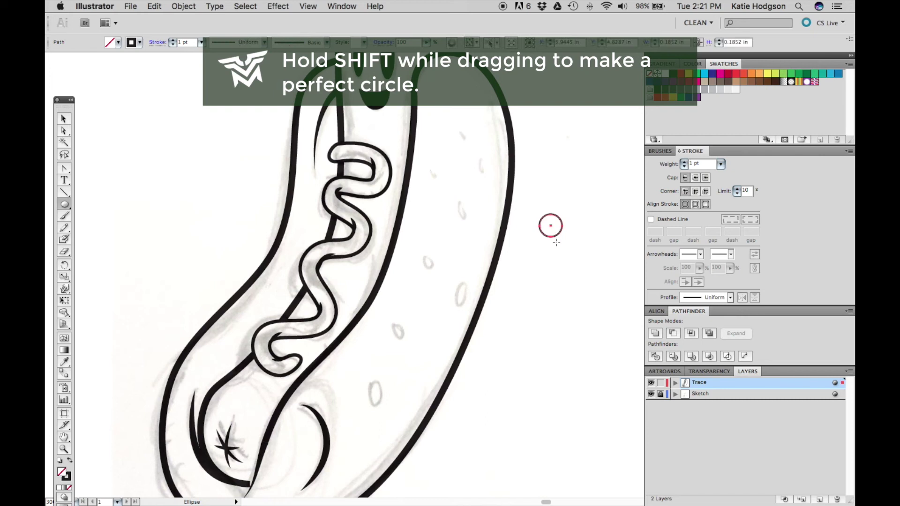
- Turn the circle into a teardrop seed by stretching its bottom anchor downward and converting it to a sharp corner
key(a)
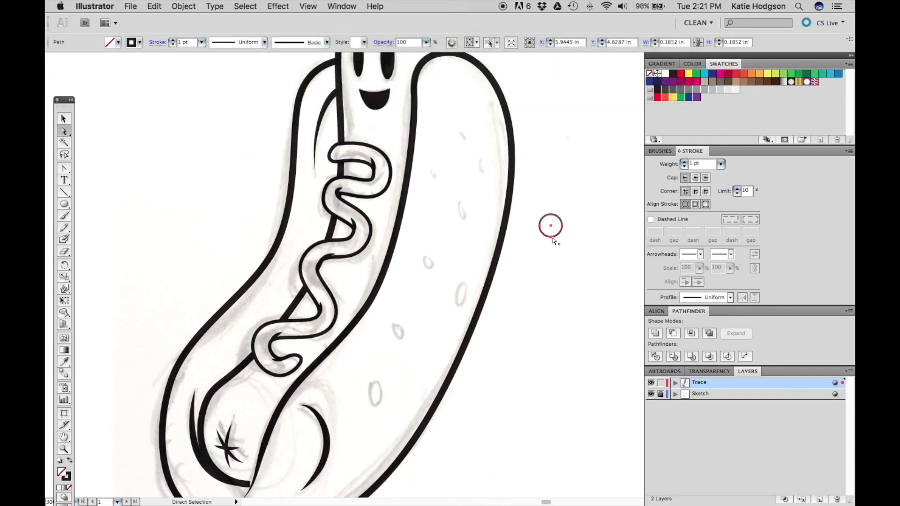
drag(552, 238, 553, 249)
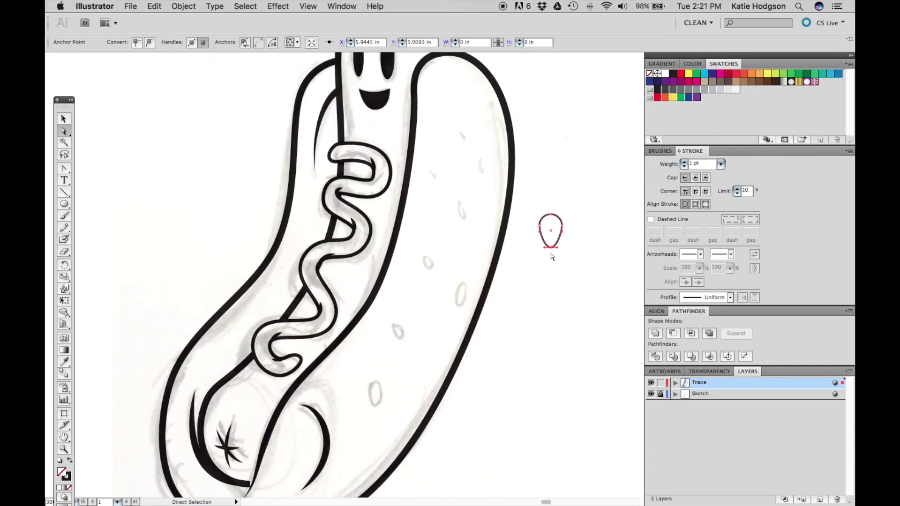
key(shift+c)
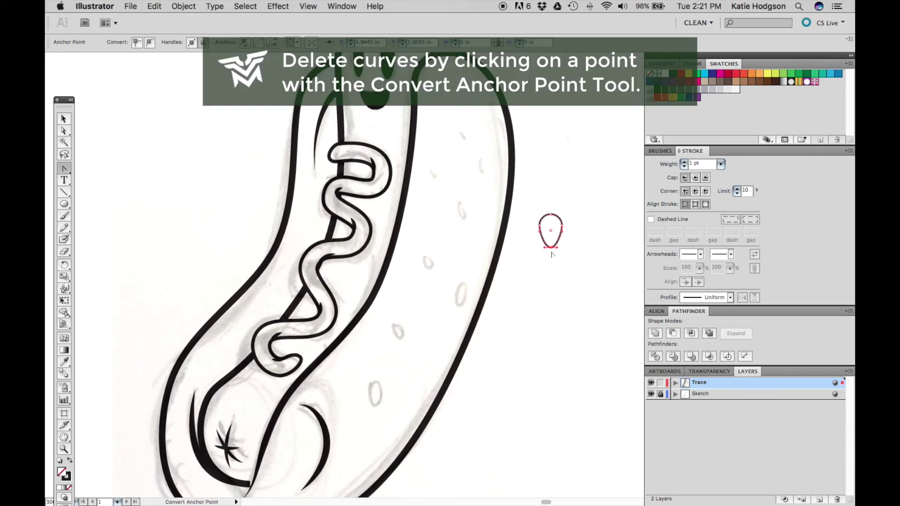
click(552, 247)
key(v)
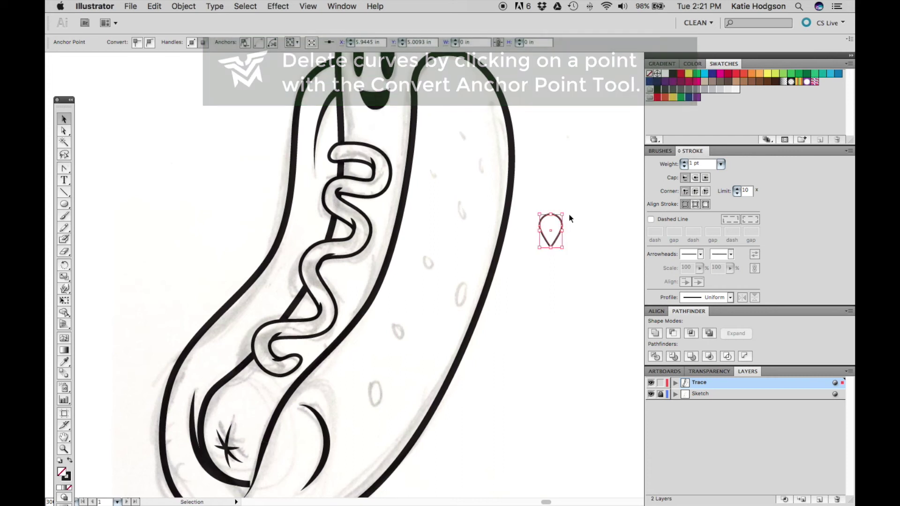
click(572, 217)
- Narrow the teardrop equally from both sides to about 0.13 in wide and set its stroke to 2 pt
key(space)
drag(564, 224, 521, 229)
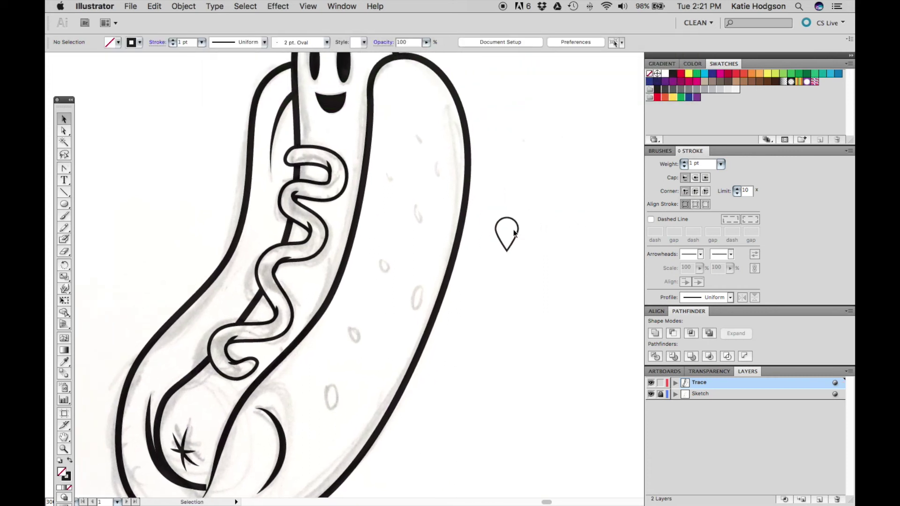
click(513, 230)
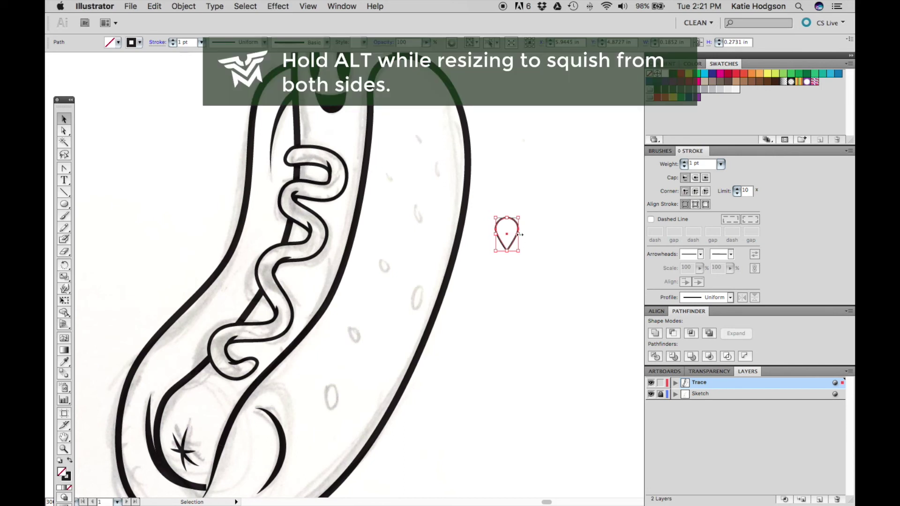
mouse_move(519, 234)
mouse_down()
mouse_move(557, 237)
mouse_move(515, 236)
mouse_up()
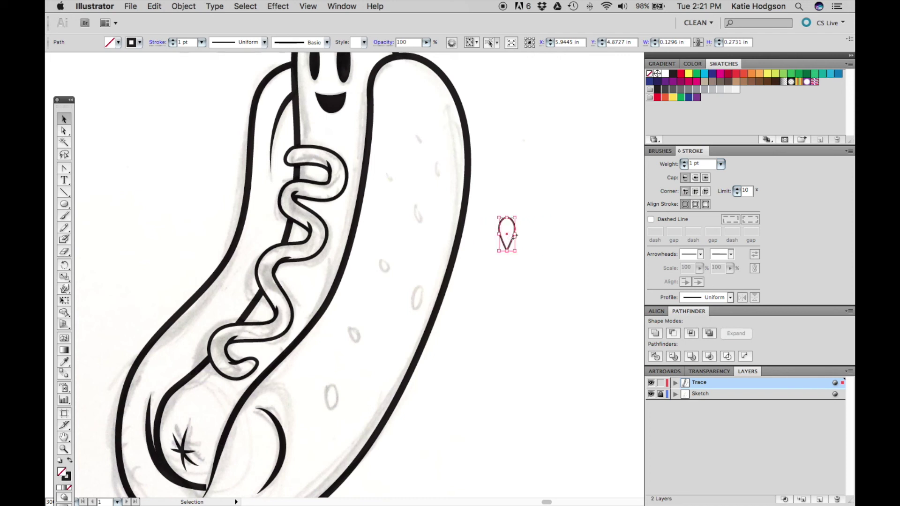
click(684, 167)
click(546, 259)
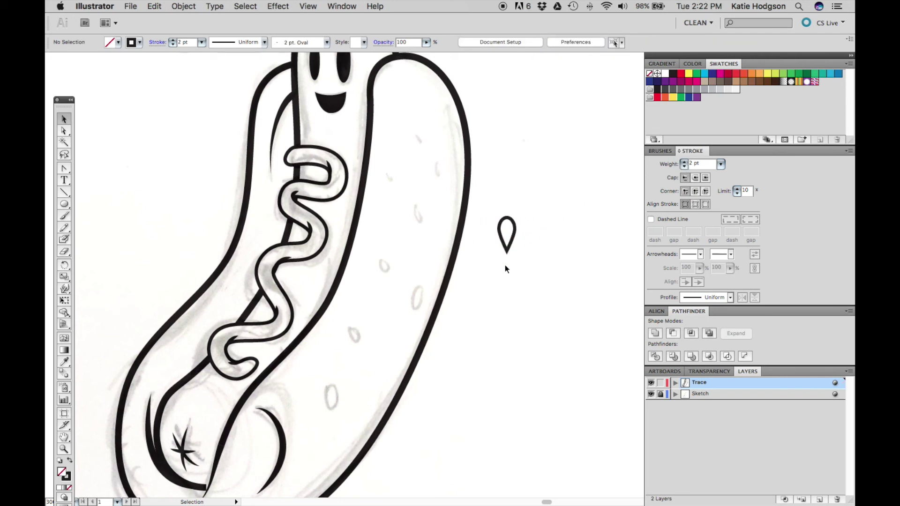
- Give the teardrop seed's stroke a round join
drag(521, 226, 504, 260)
click(696, 192)
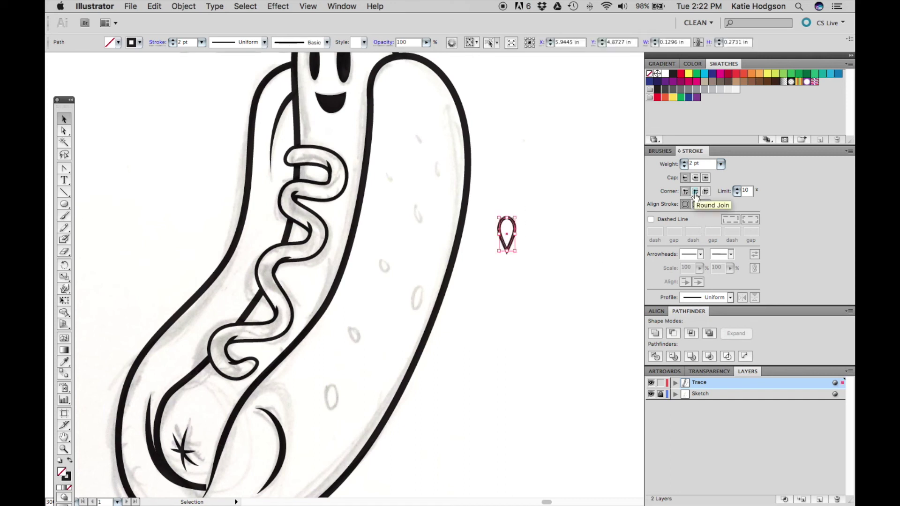
click(571, 241)
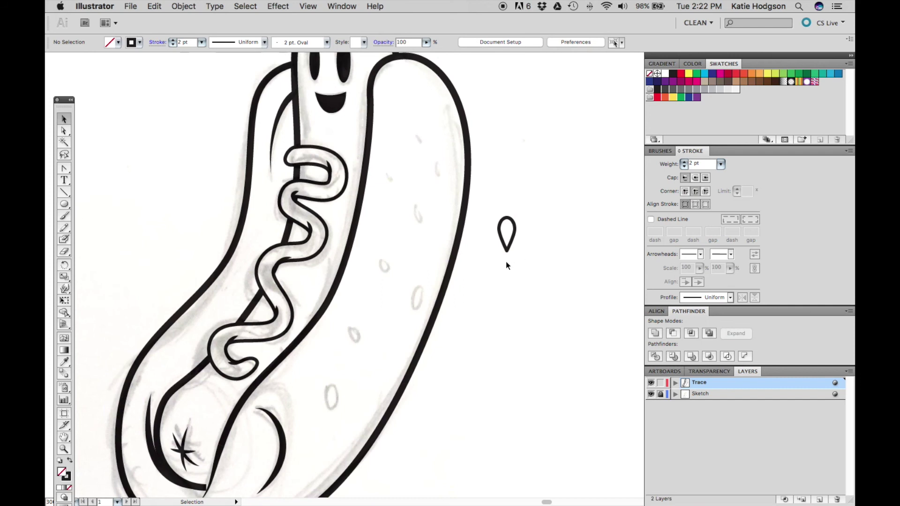
- Place a seed over a sketched one on the right bun half, scaled to about 0.07 by 0.16 in
click(505, 237)
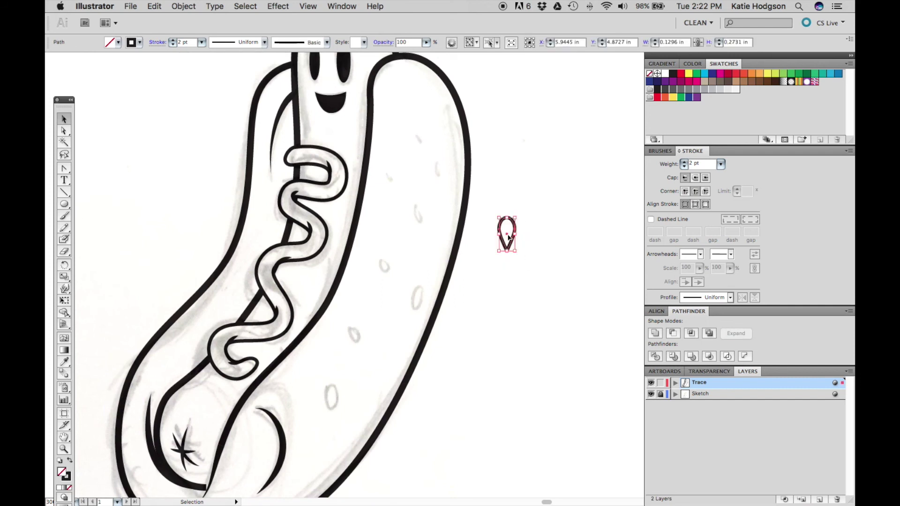
drag(508, 242, 357, 336)
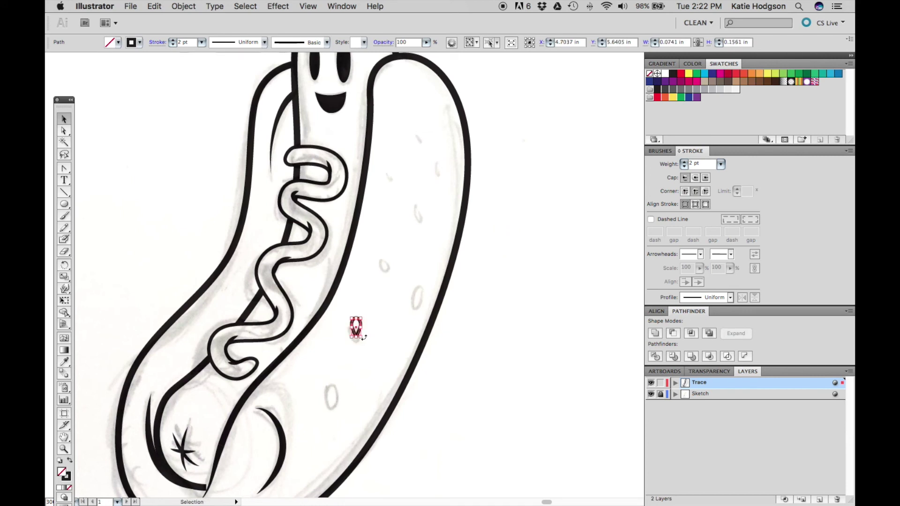
click(371, 337)
- Place rotated and resized copies of the seed over the other sketched seeds on the right bun half
click(359, 327)
drag(362, 341, 420, 136)
click(405, 289)
click(406, 295)
click(402, 189)
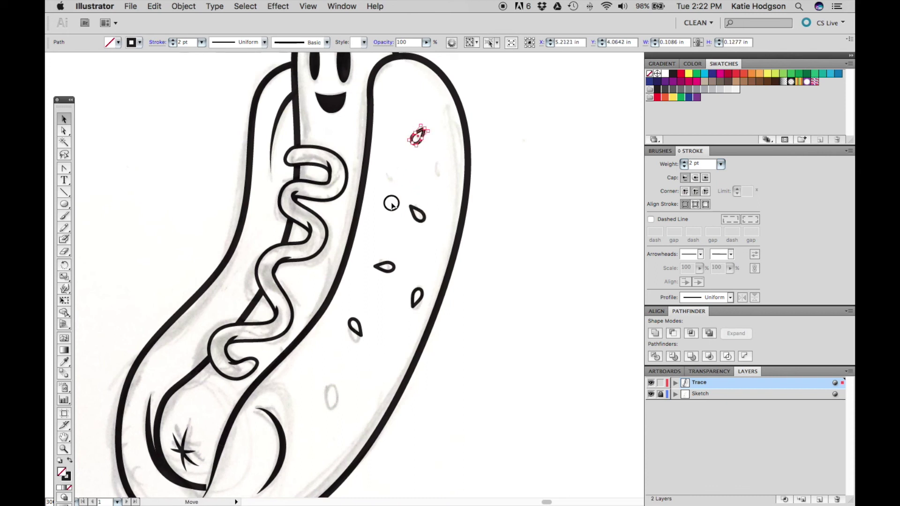
drag(392, 204, 380, 401)
click(525, 346)
- Enlarge the character's left eye slightly and nudge it into place on the face
scroll(530, 366, up, 10)
scroll(527, 317, left, 6)
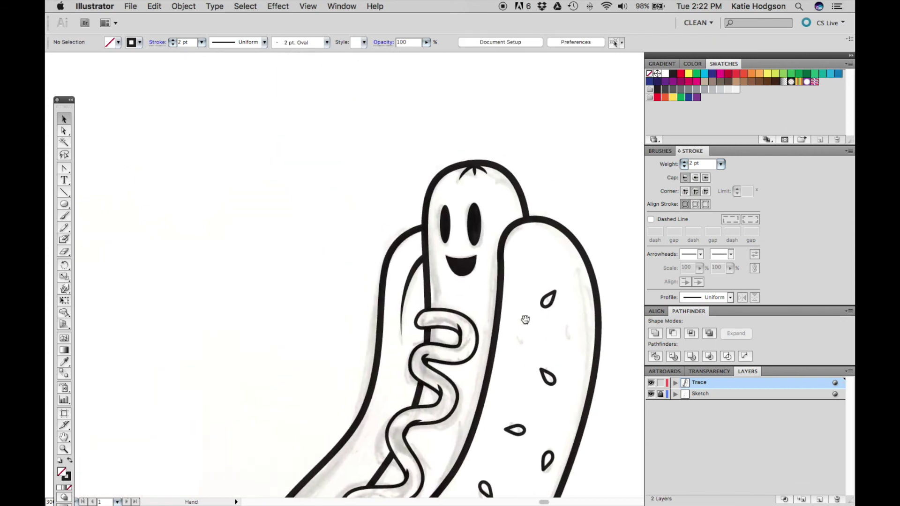
key(super+plus)
key(super+plus)
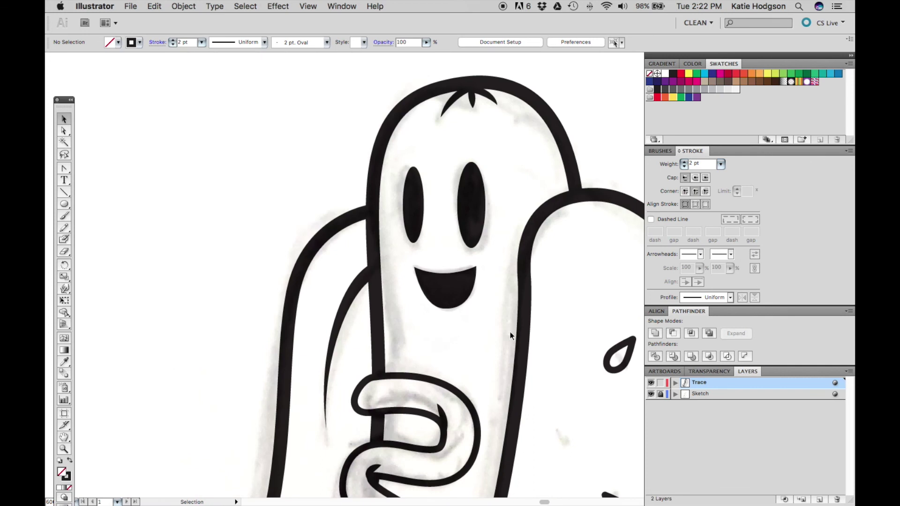
click(412, 211)
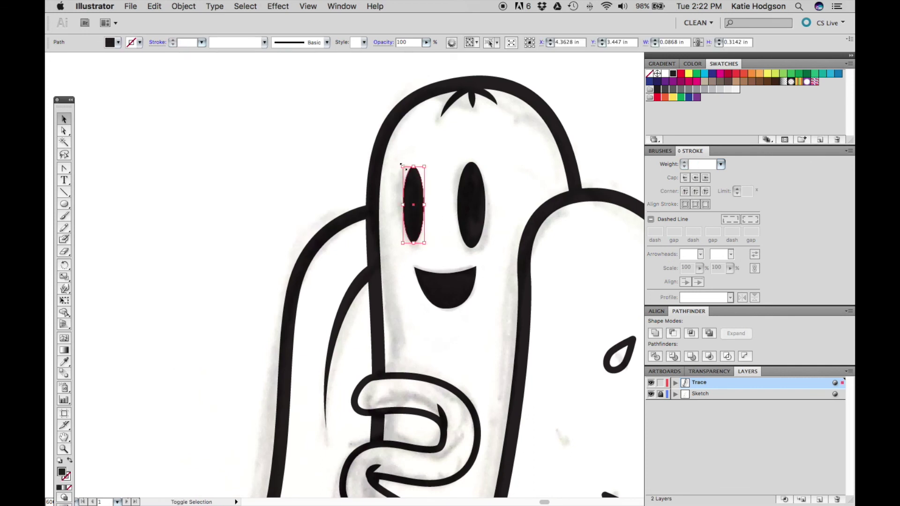
drag(400, 164, 402, 162)
drag(417, 193, 418, 197)
click(305, 174)
- Draw a short, unfilled 1 pt arched stroke over the top of the character's right eye
drag(307, 173, 258, 198)
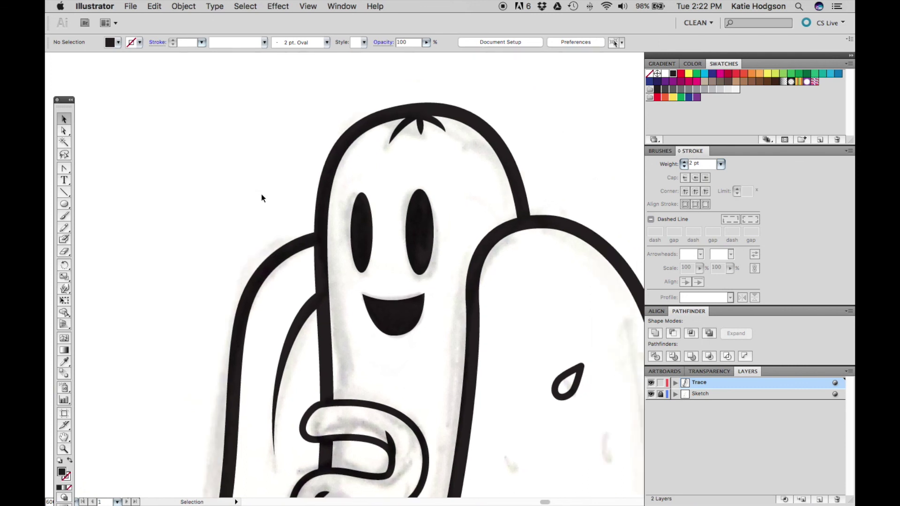
key(super+minus)
key(shift+x)
key(p)
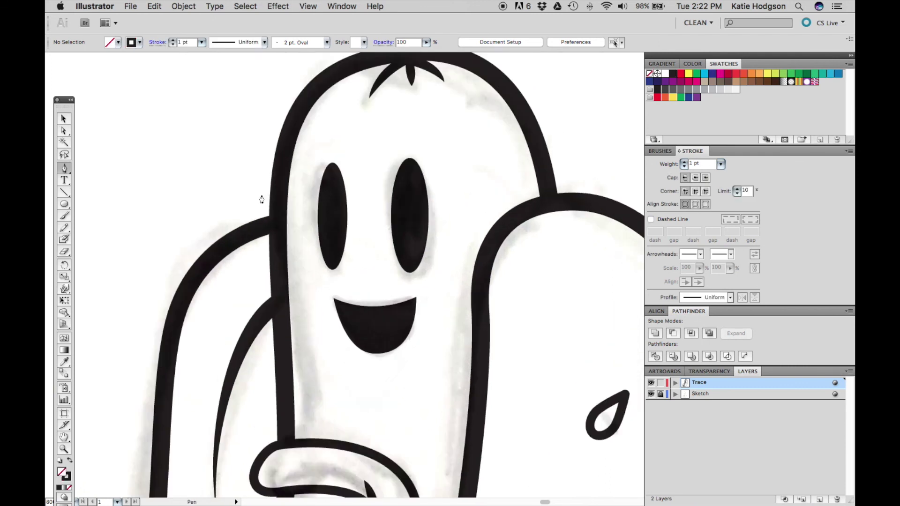
click(386, 166)
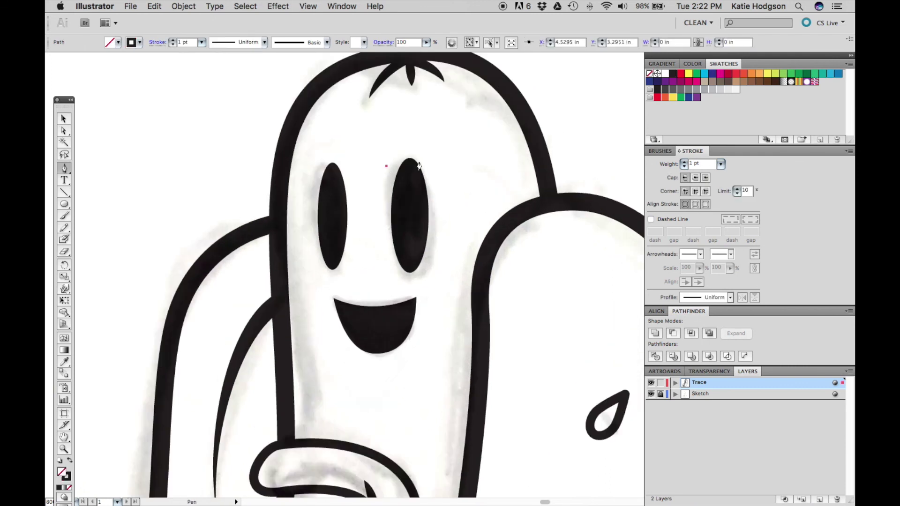
drag(421, 173, 430, 209)
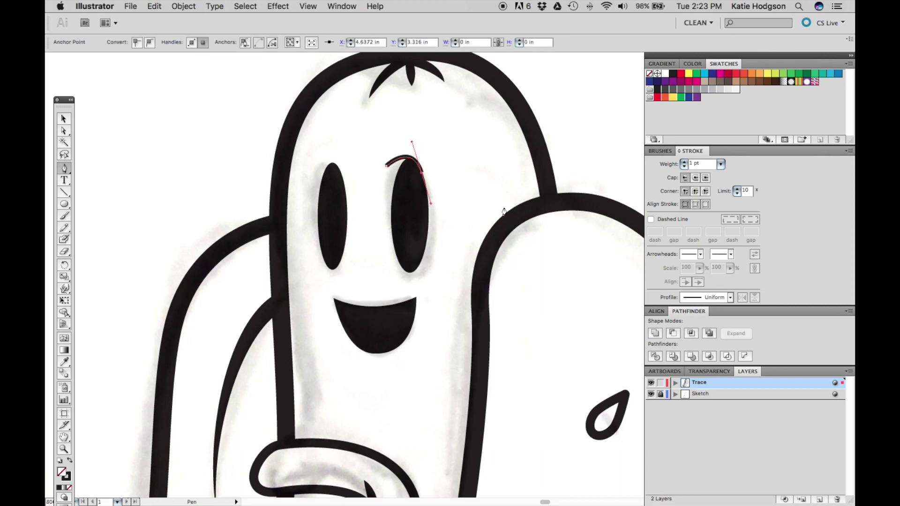
- Set the arched stroke over the right eye to 2 pt with the width profile that tapers at both ends
click(686, 161)
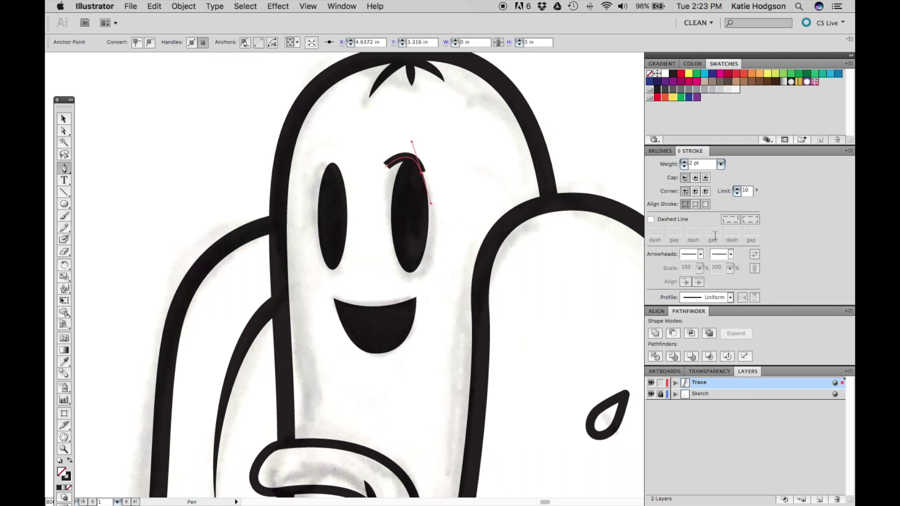
click(731, 298)
click(713, 328)
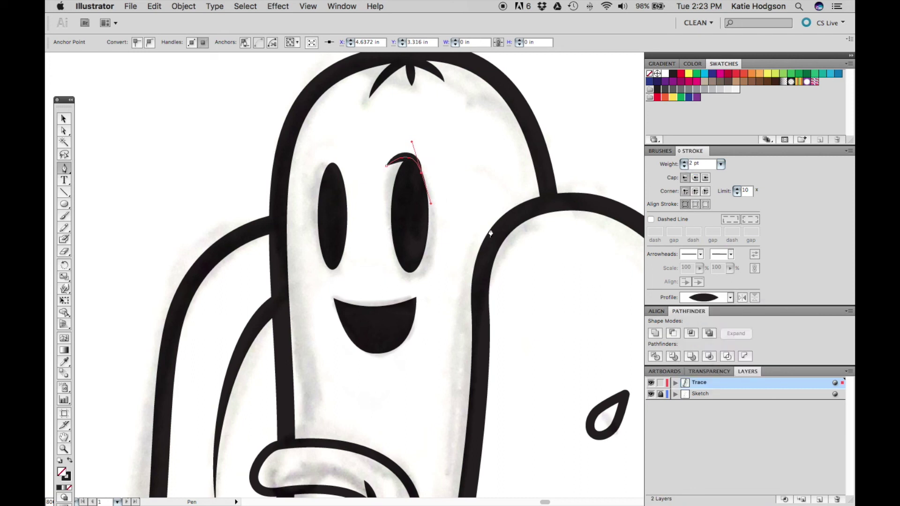
key(v)
click(220, 146)
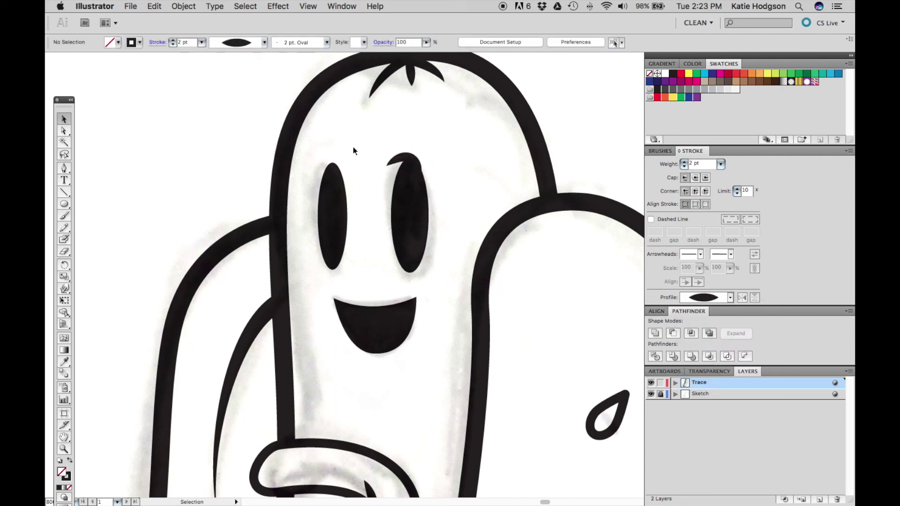
- Draw a matching unfilled arched stroke over the top of the left eye, 2 pt with the width profile tapered at both ends
key(p)
click(317, 165)
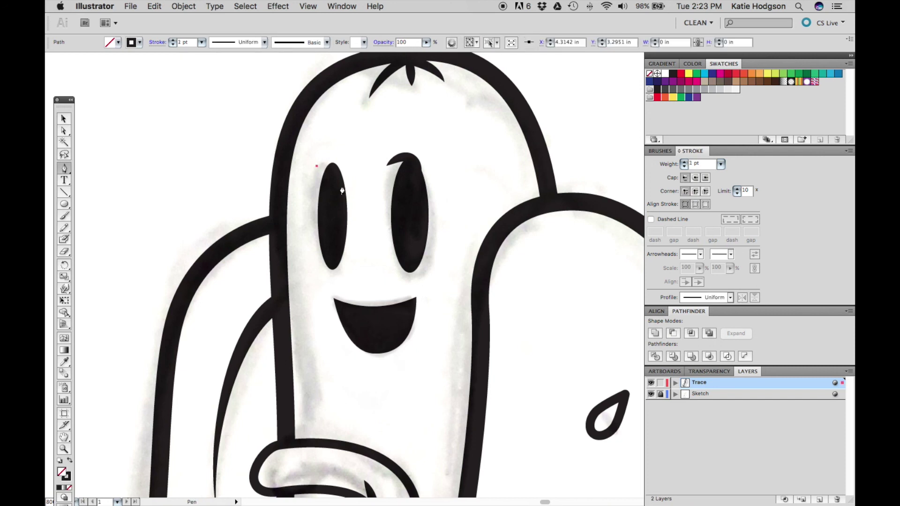
drag(342, 185, 348, 218)
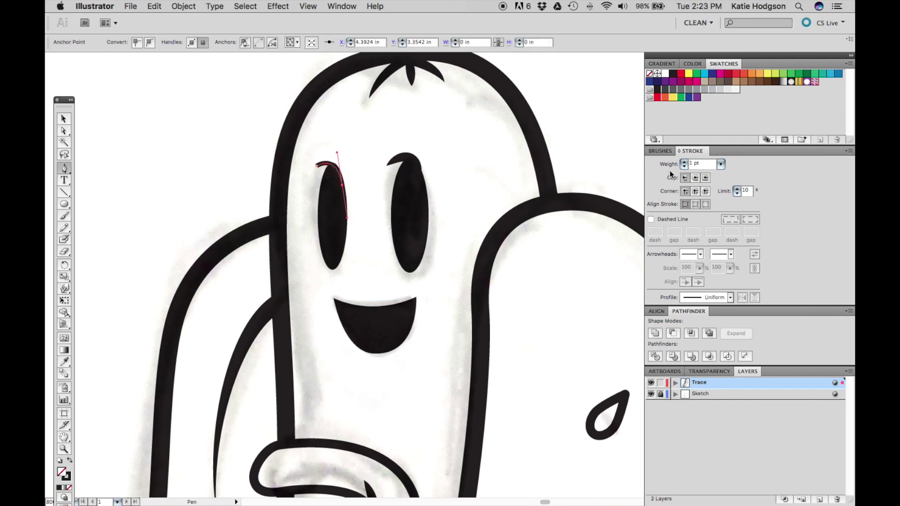
click(730, 298)
click(708, 311)
- Nudge the lower end point of the left eye's arch slightly outward and down to follow the eye's edge
key(Right)
key(Right)
key(Down)
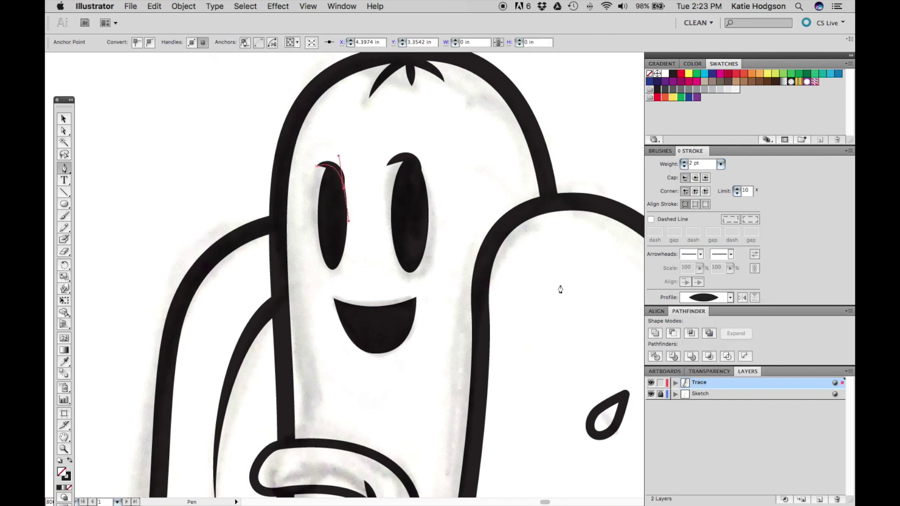
key(Right)
key(Down)
key(Left)
- Reshape the right eye's arch to blend into the eye, and nudge the left arch's lower end point inward
key(a)
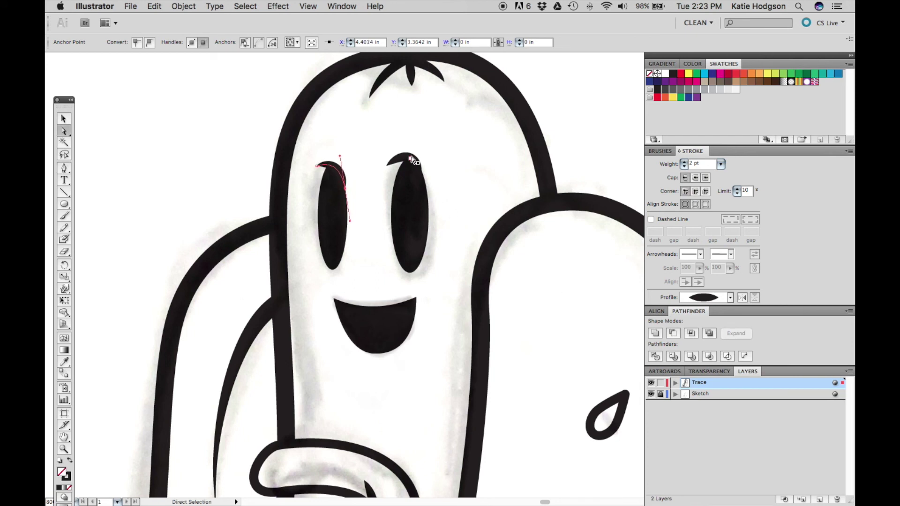
drag(421, 172, 425, 182)
drag(416, 151, 413, 145)
click(345, 178)
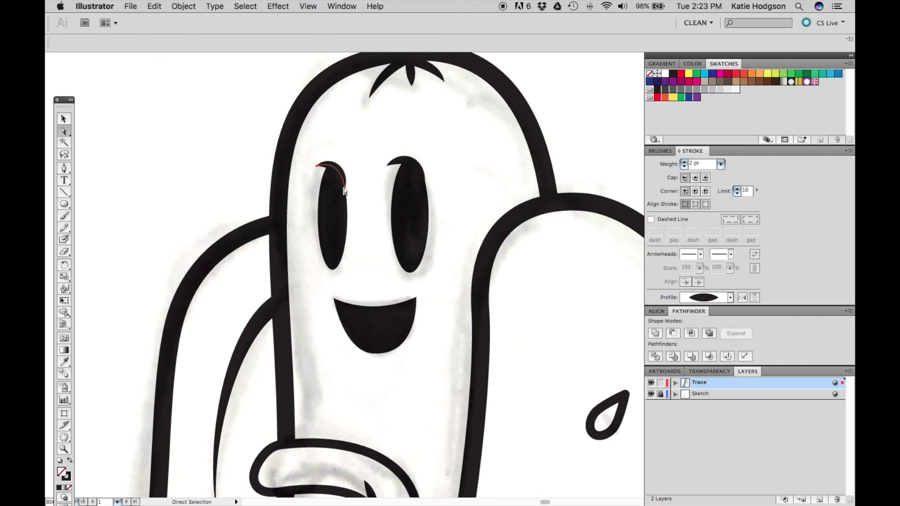
click(346, 188)
key(Left)
click(229, 172)
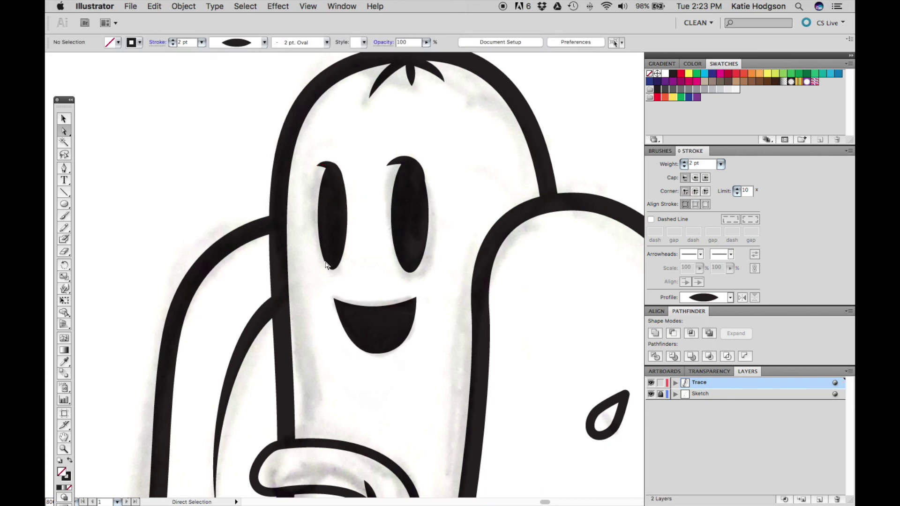
- Draw a short curved 1 pt crease at the mouth's right corner with the width profile tapered at both ends
key(p)
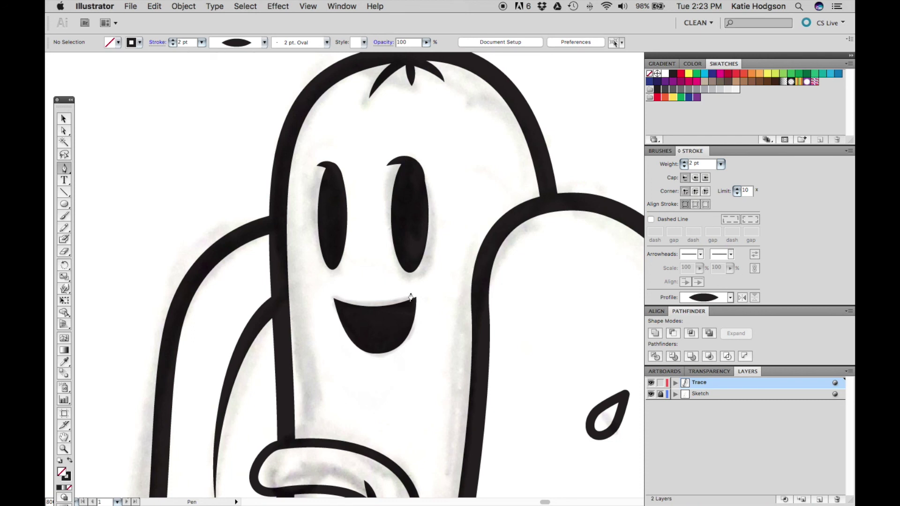
drag(410, 294, 440, 302)
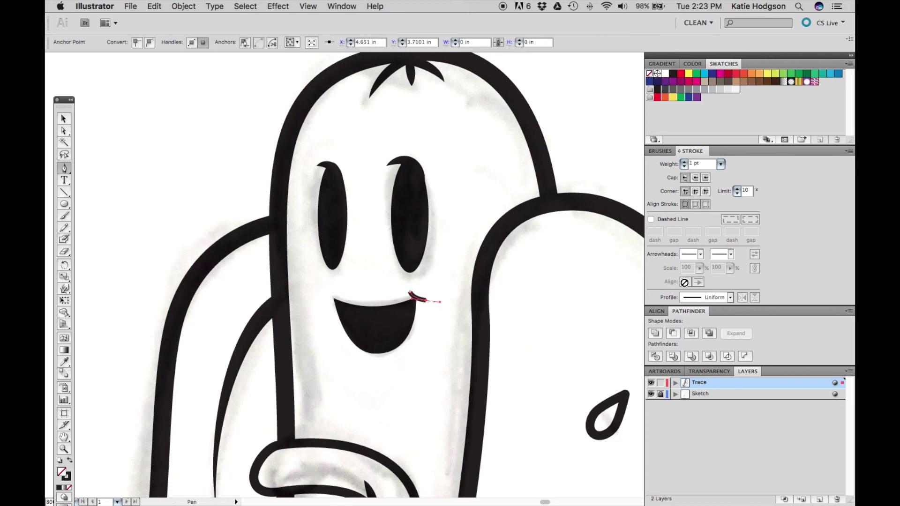
click(722, 298)
click(706, 341)
super+click(454, 358)
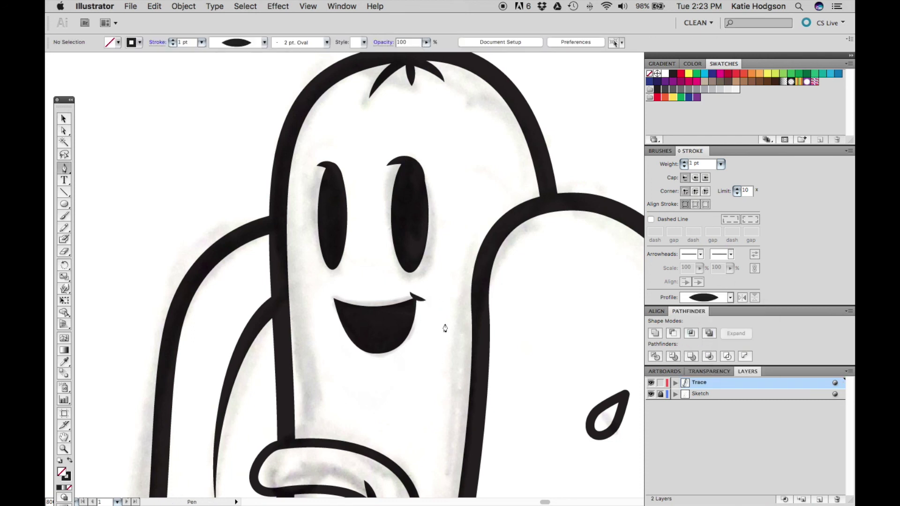
- Draw a short 1 pt crease at the mouth's left corner with the width profile tapered at both ends
click(334, 297)
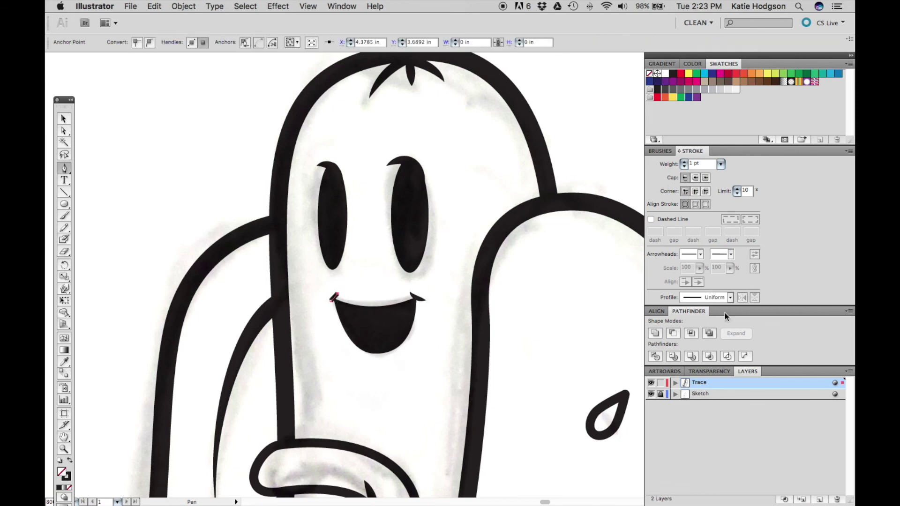
click(730, 297)
click(706, 341)
super+click(423, 368)
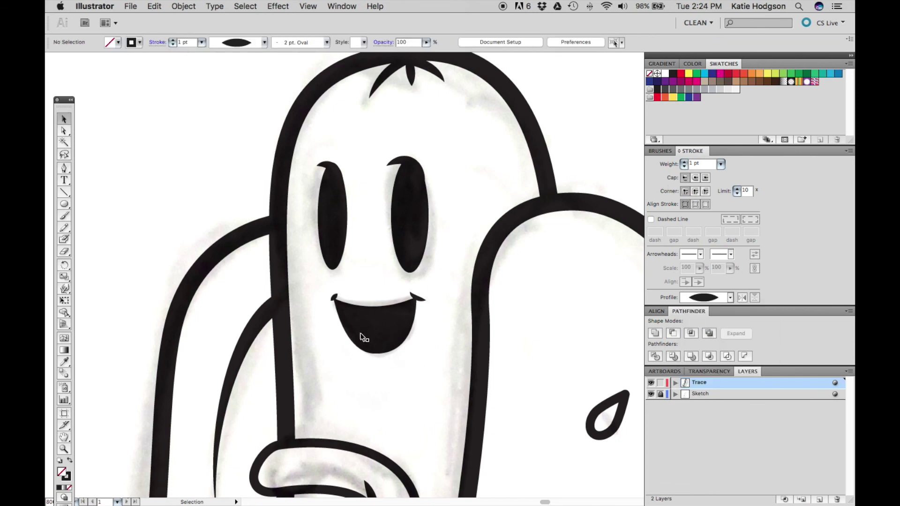
- Draw a white, unfilled 1 pt curved tongue line inside the mouth with the width profile tapered at both ends
click(666, 74)
key(p)
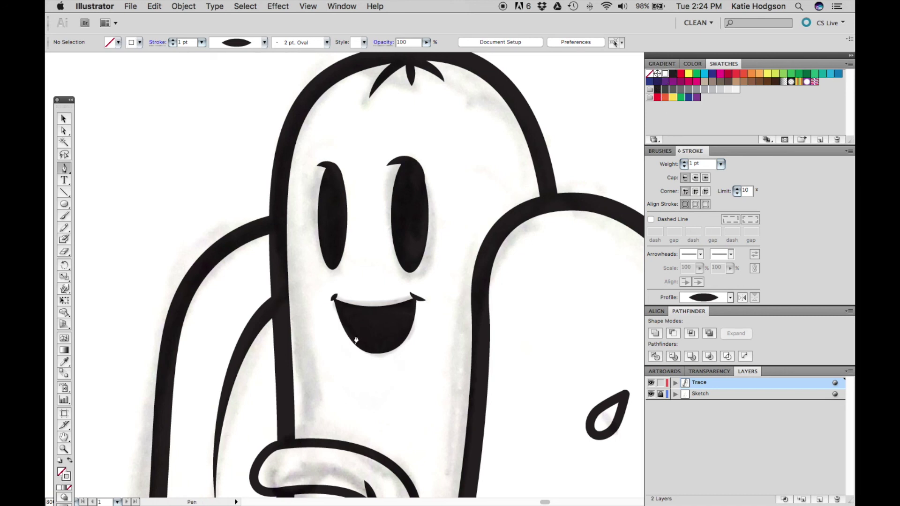
click(356, 335)
drag(387, 316, 403, 310)
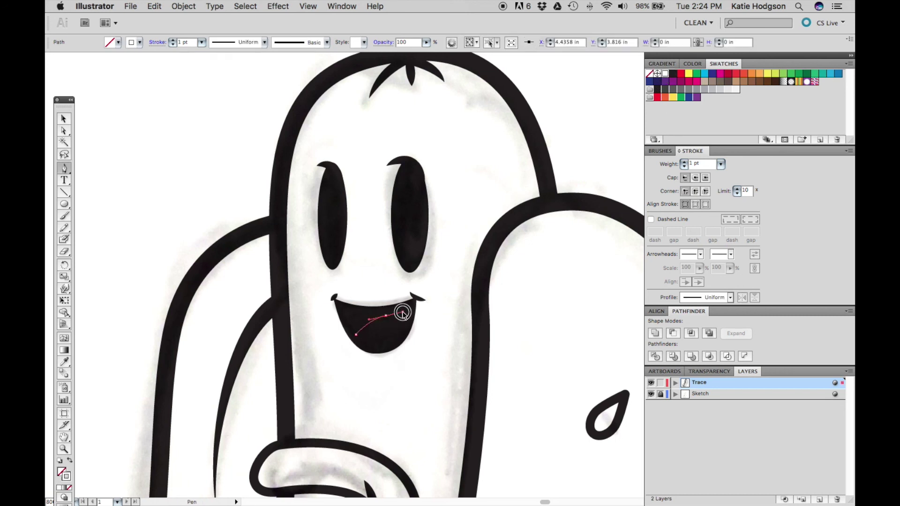
click(731, 298)
click(707, 326)
key(v)
click(190, 174)
- Bring the whole hot dog character into view to check the traced artwork
key(super+minus)
key(super+minus)
key(super+minus)
key(super+minus)
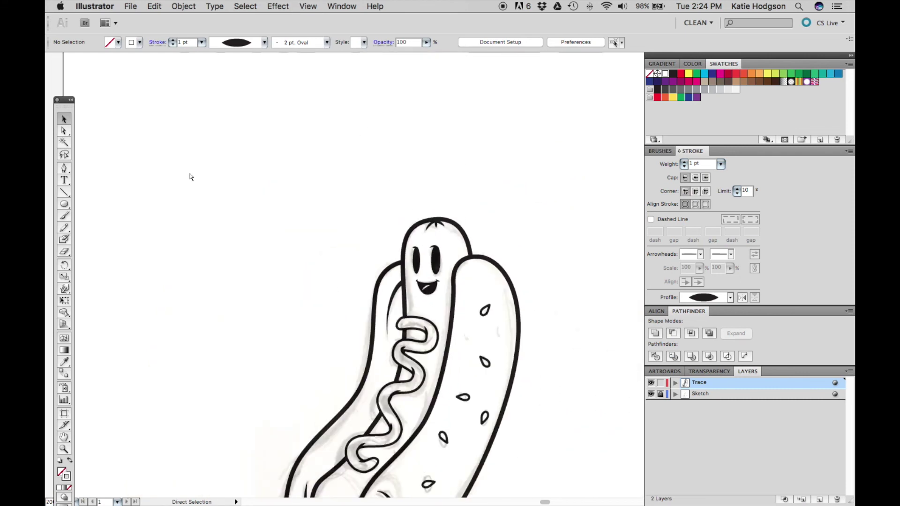
key(super+minus)
drag(392, 290, 370, 195)
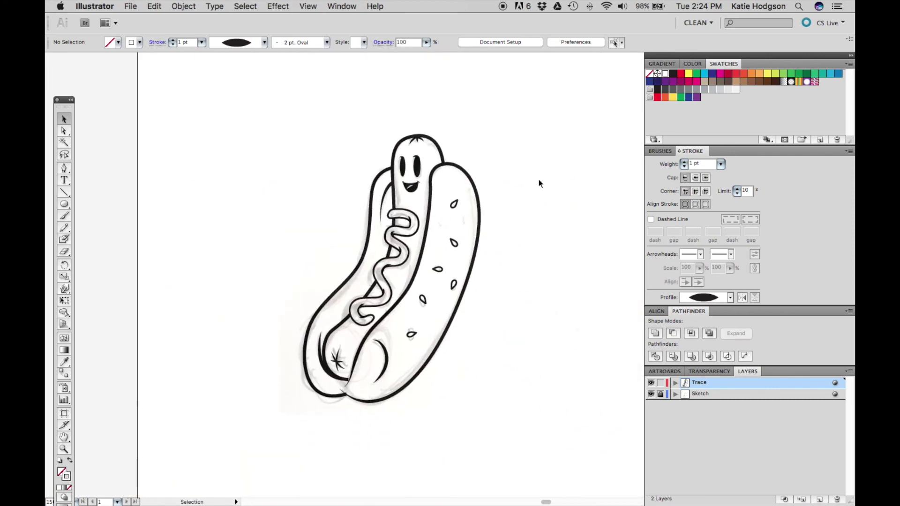